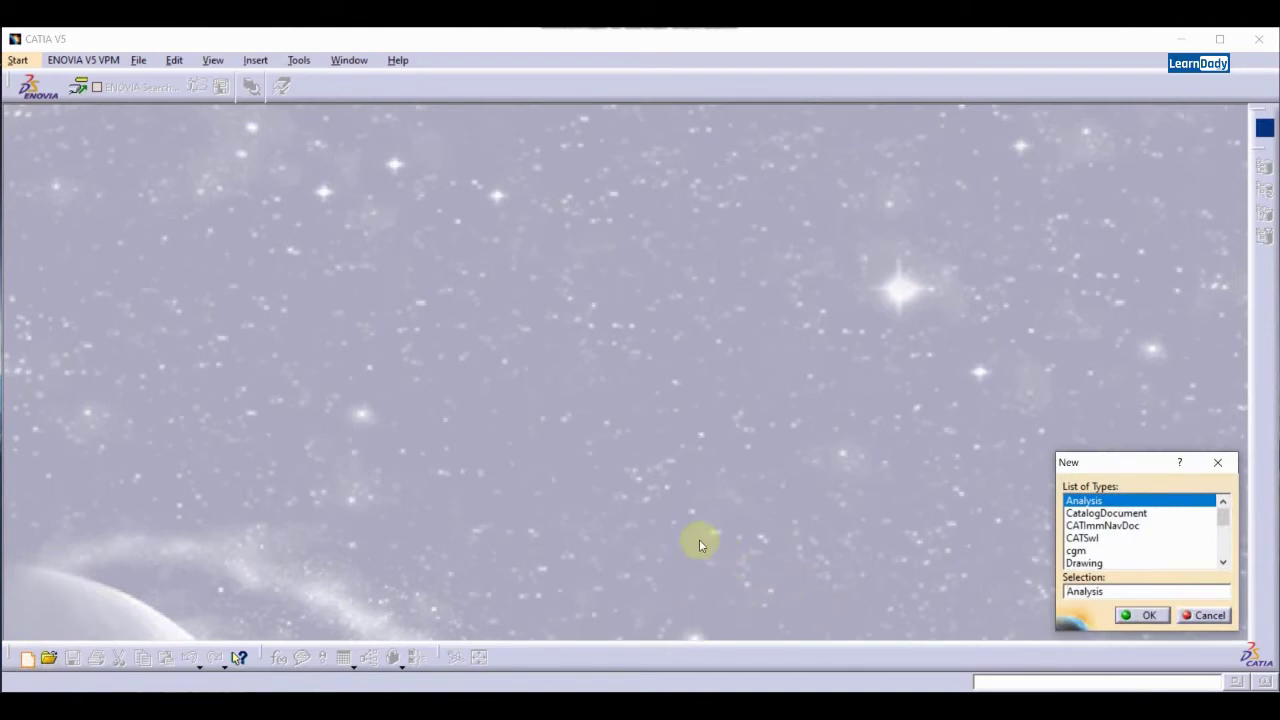
Create a new Part document, Part1, by choosing Part in the New dialog
{"action": "scroll", "coordinate": [1088, 538], "scroll_direction": "down", "scroll_amount": 5}
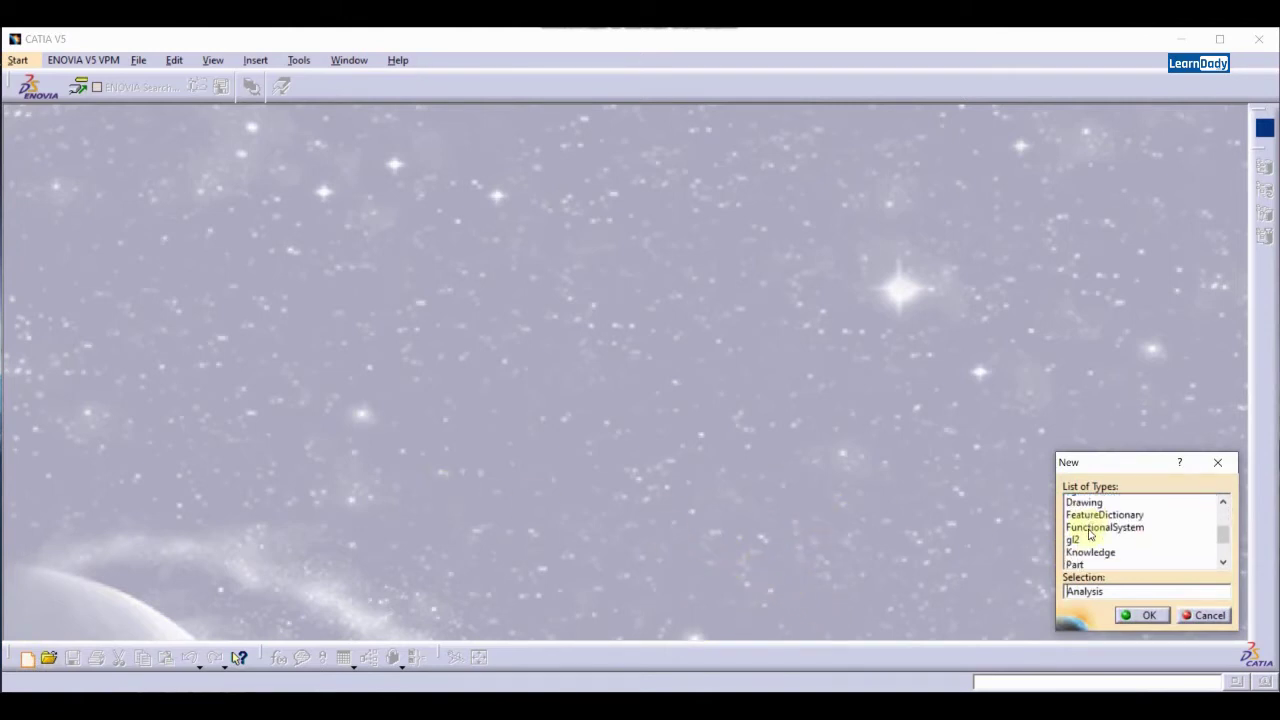
{"action": "left_click", "coordinate": [1078, 500]}
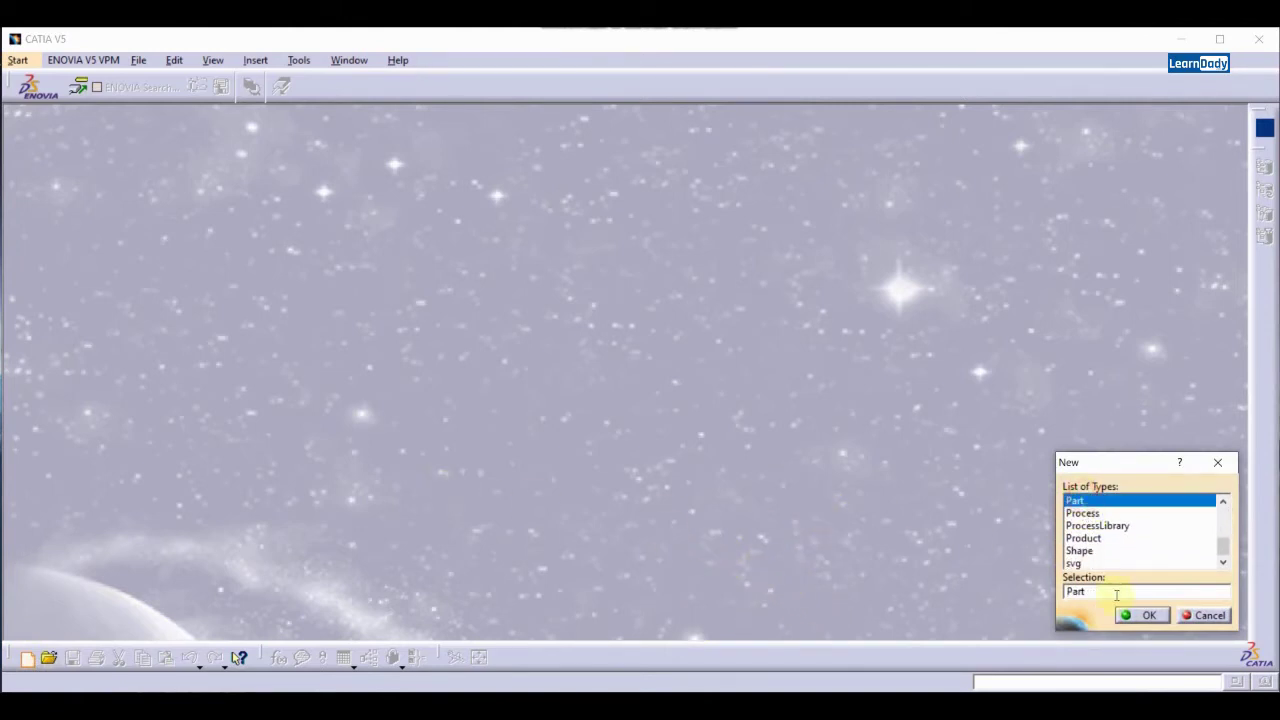
{"action": "left_click", "coordinate": [1145, 618]}
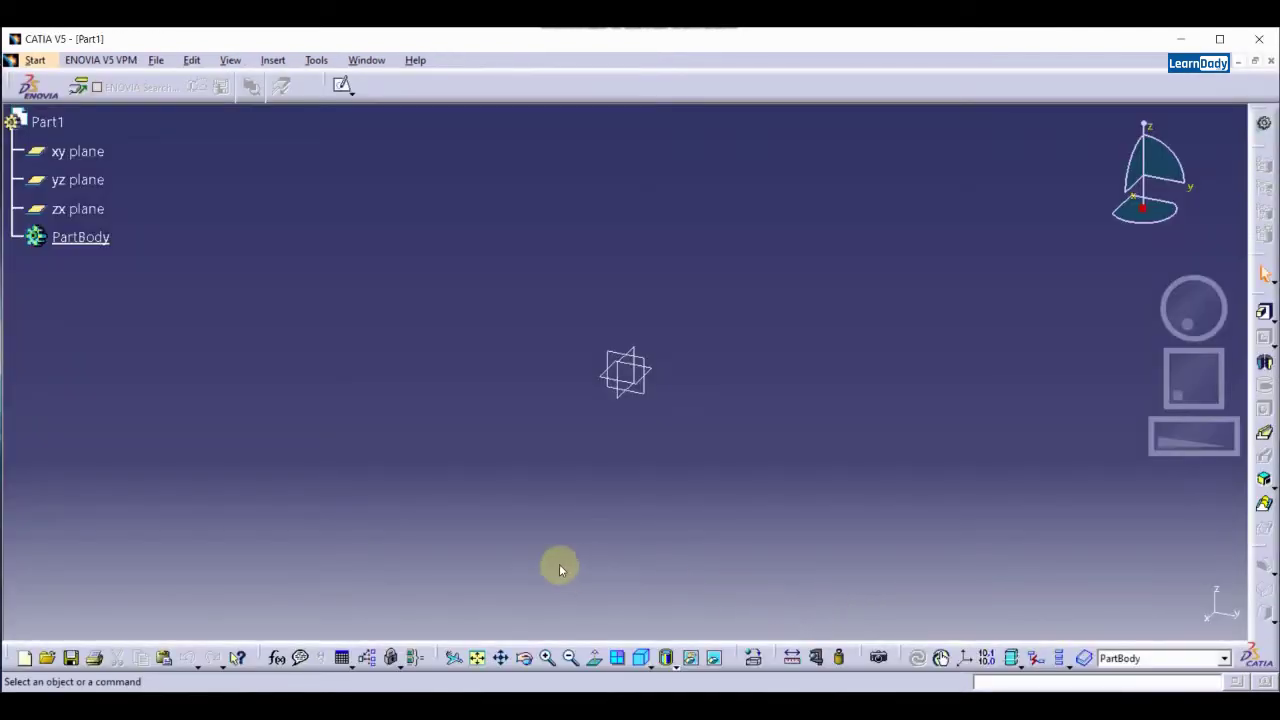
Start a sketch on the yz plane in the Sketcher workbench
{"action": "left_click", "coordinate": [640, 366]}
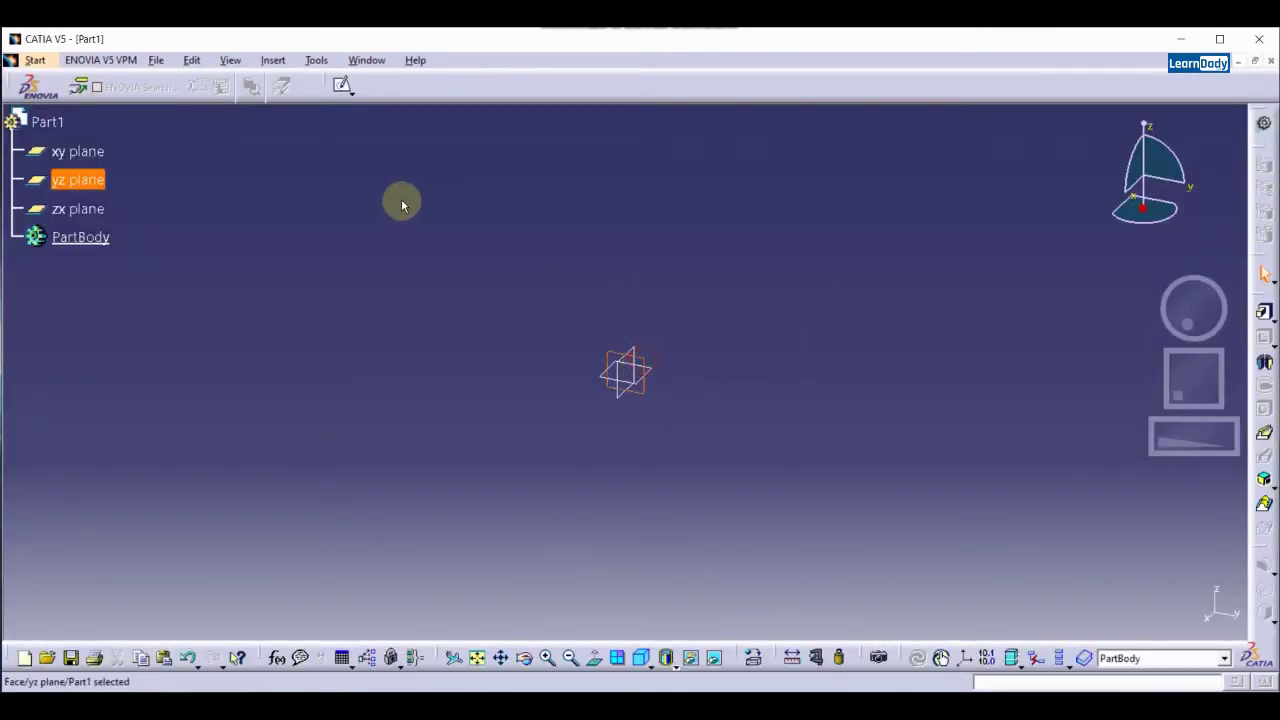
{"action": "left_click", "coordinate": [341, 88]}
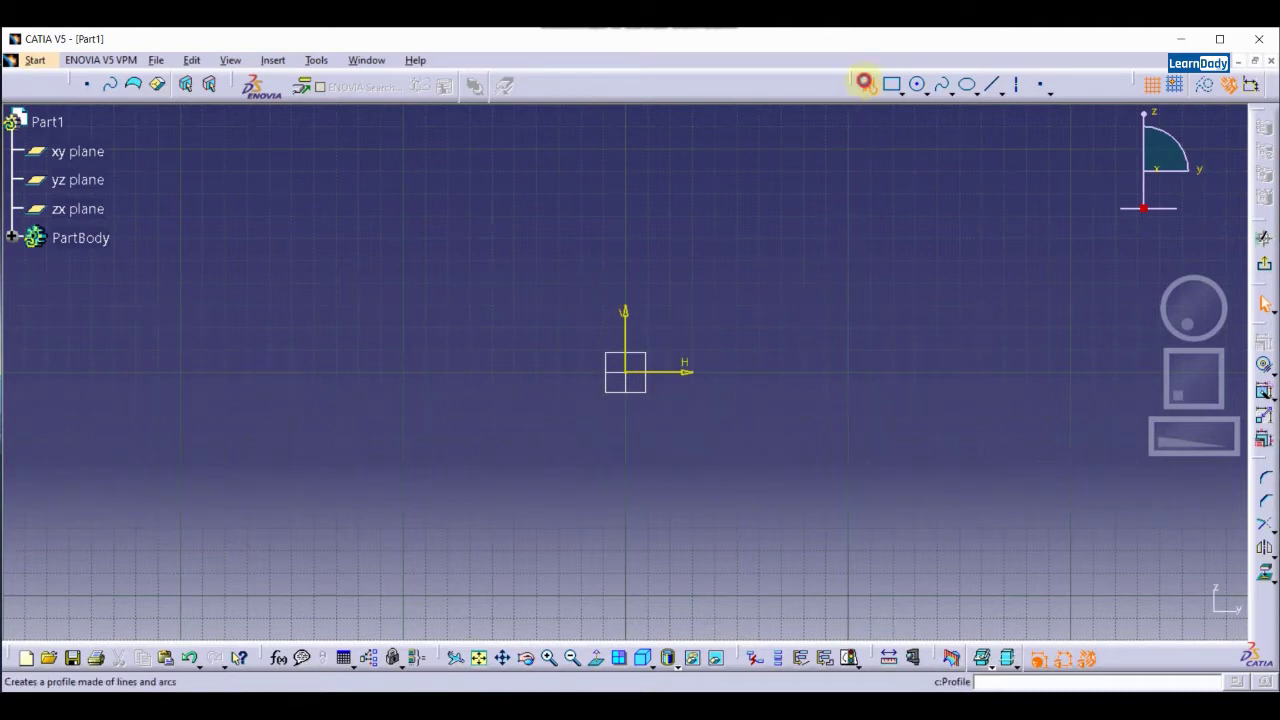
Draw a nine-line closed profile with a stepped top and slanted edges, ending at the start point
{"action": "left_click", "coordinate": [868, 84]}
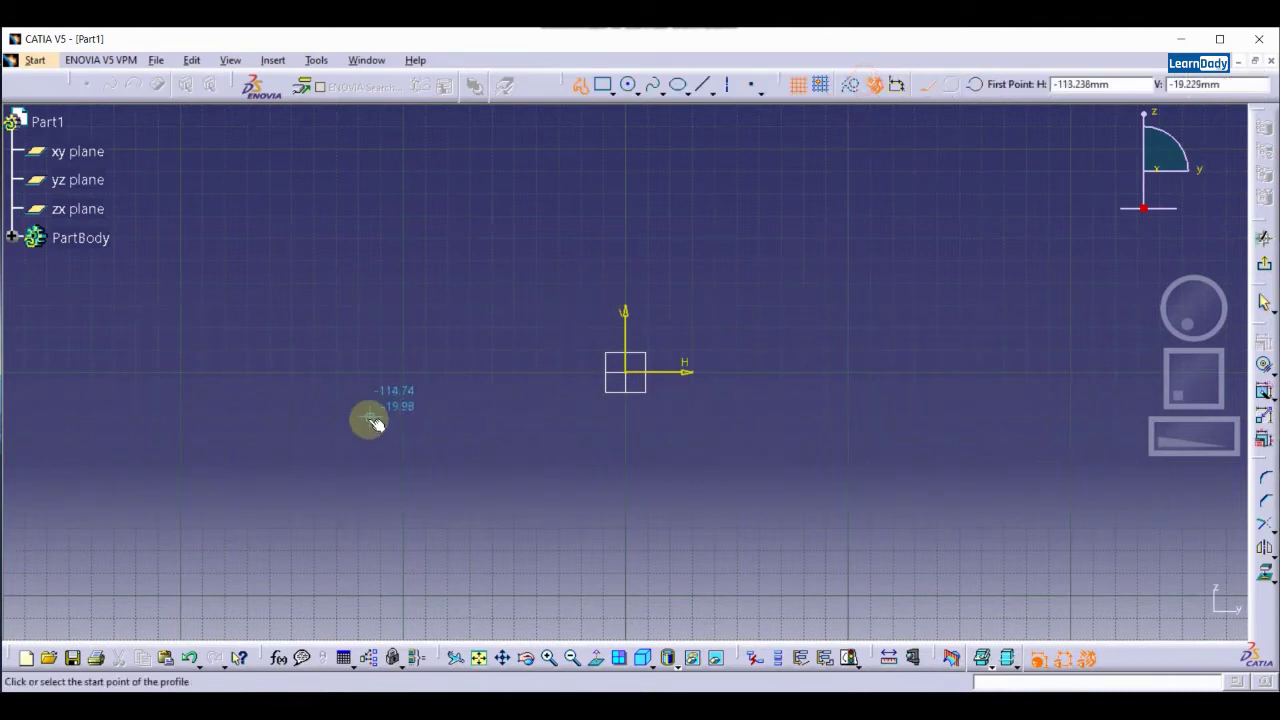
{"action": "left_click", "coordinate": [412, 464]}
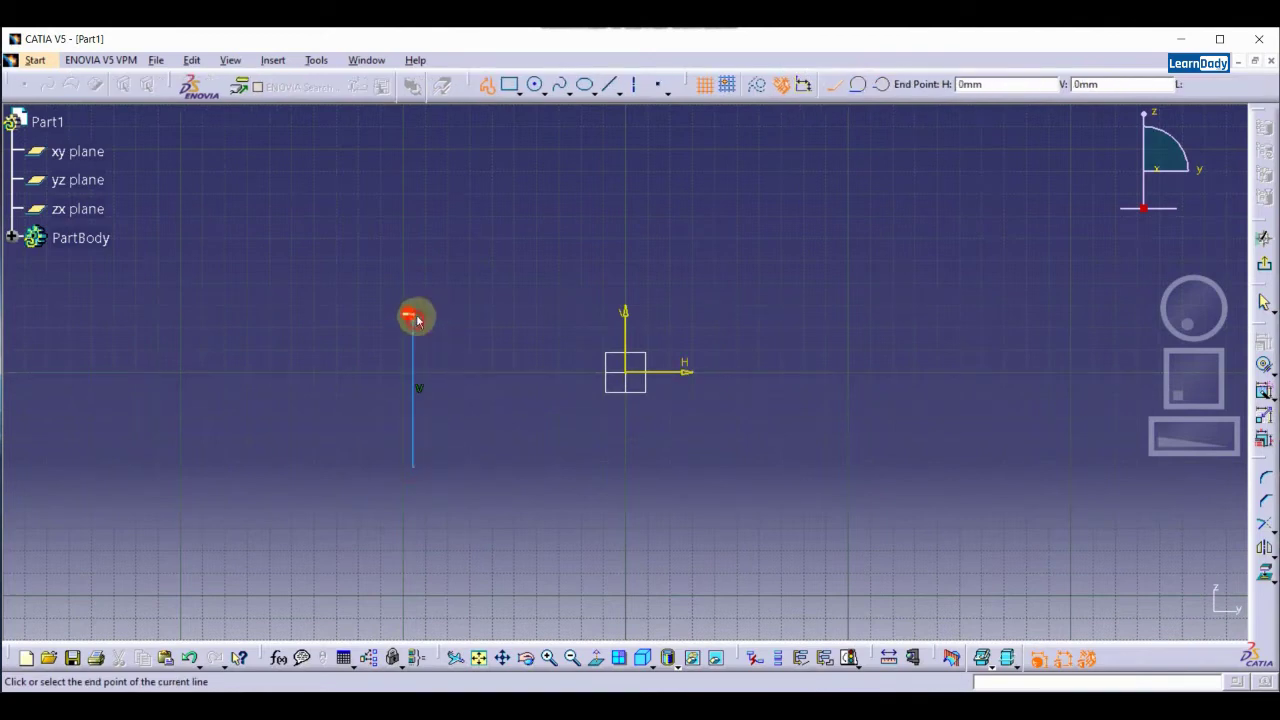
{"action": "left_click", "coordinate": [413, 318]}
{"action": "left_click", "coordinate": [491, 269]}
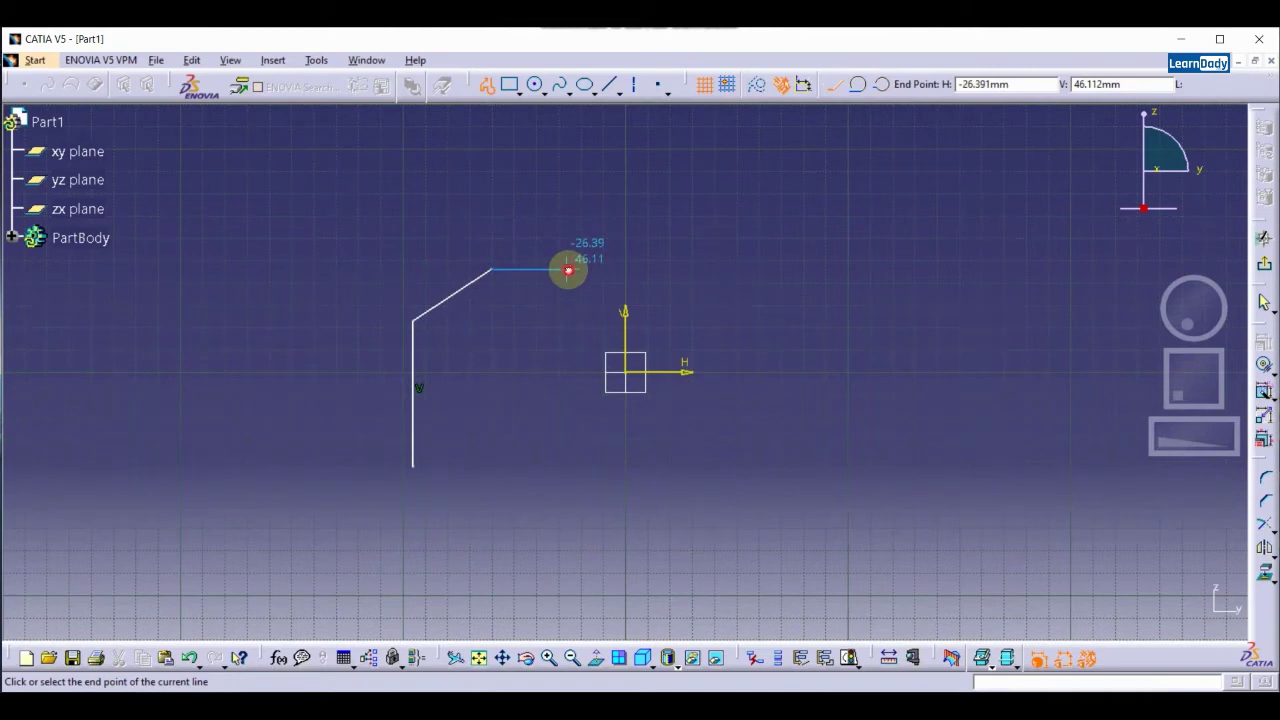
{"action": "left_click", "coordinate": [568, 269]}
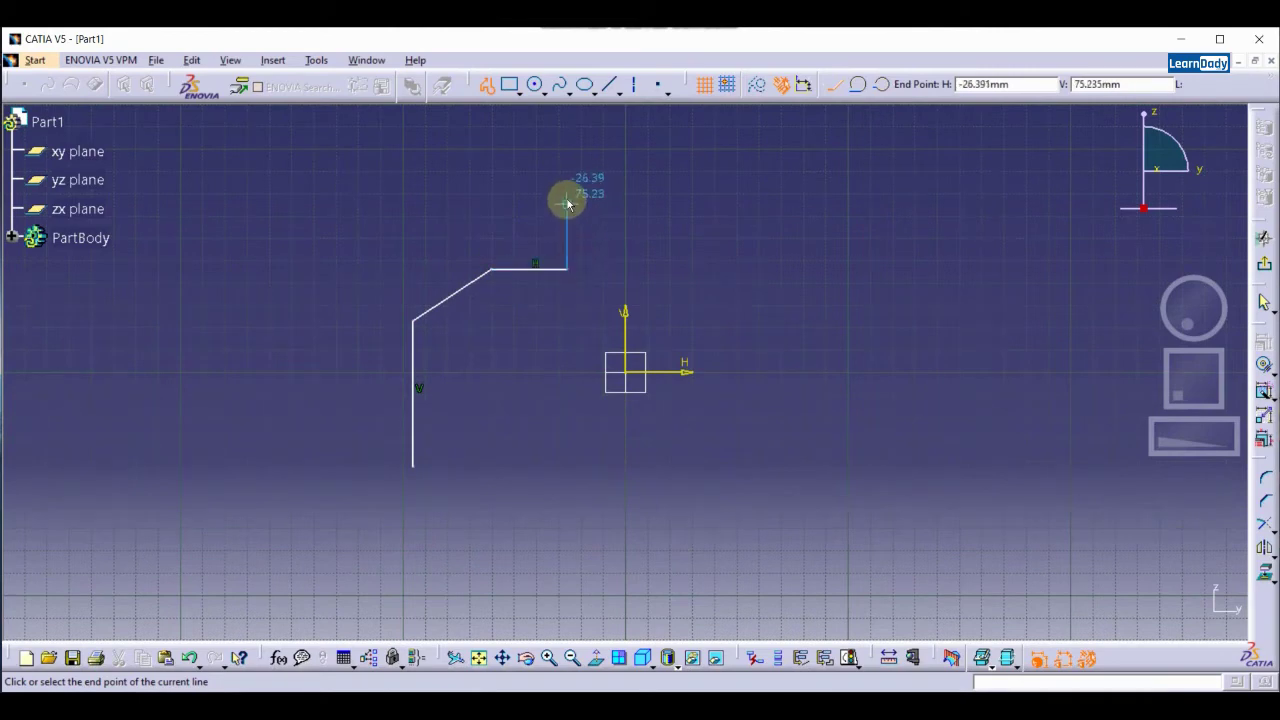
{"action": "left_click", "coordinate": [567, 199]}
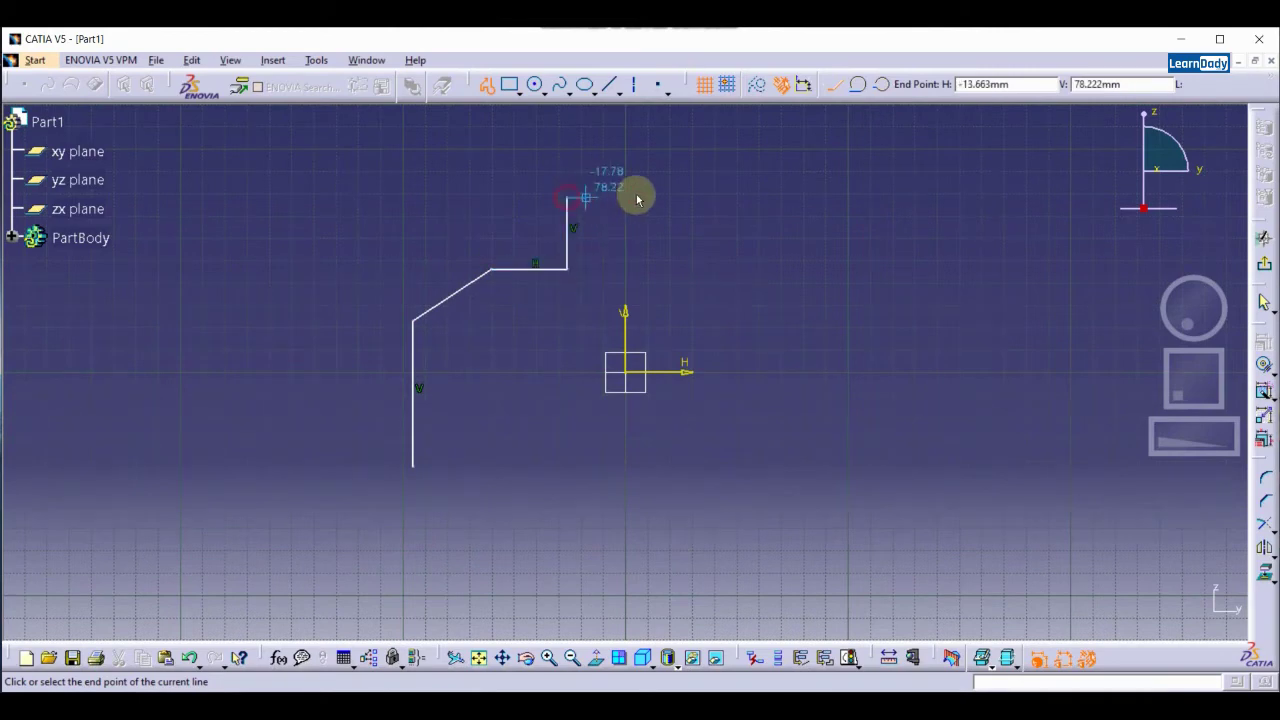
{"action": "left_click", "coordinate": [762, 199]}
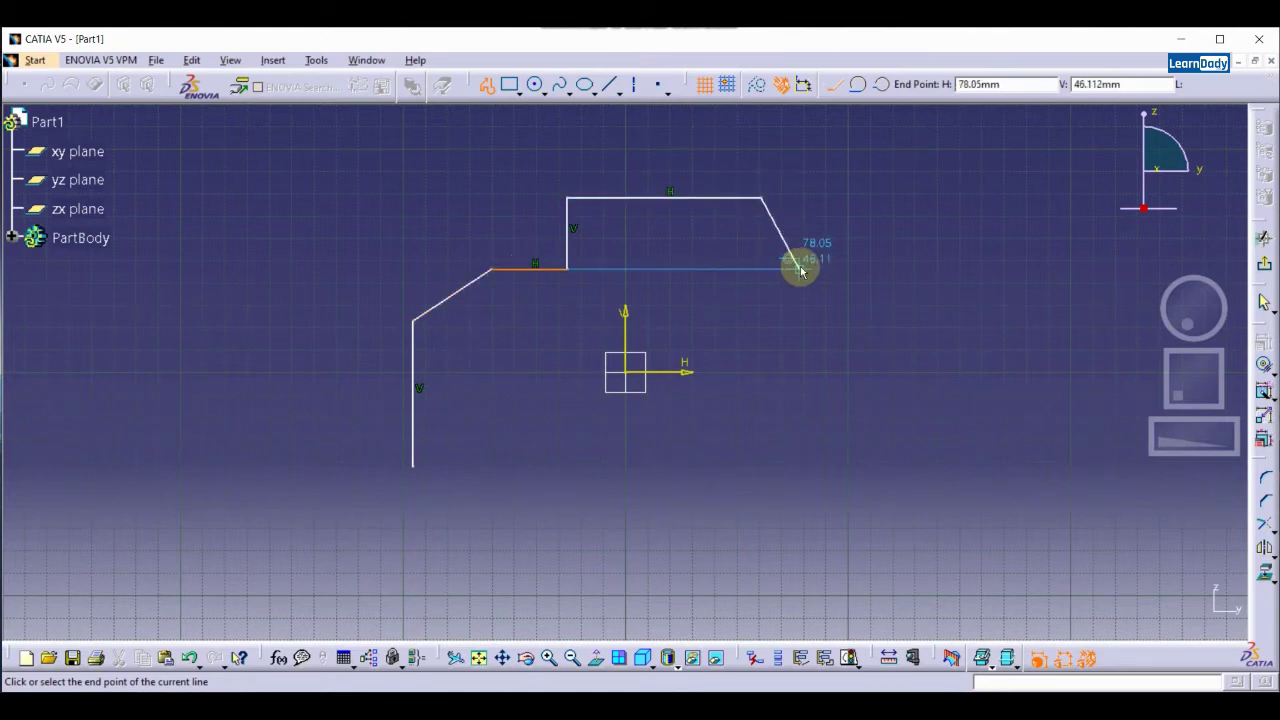
{"action": "left_click", "coordinate": [807, 268]}
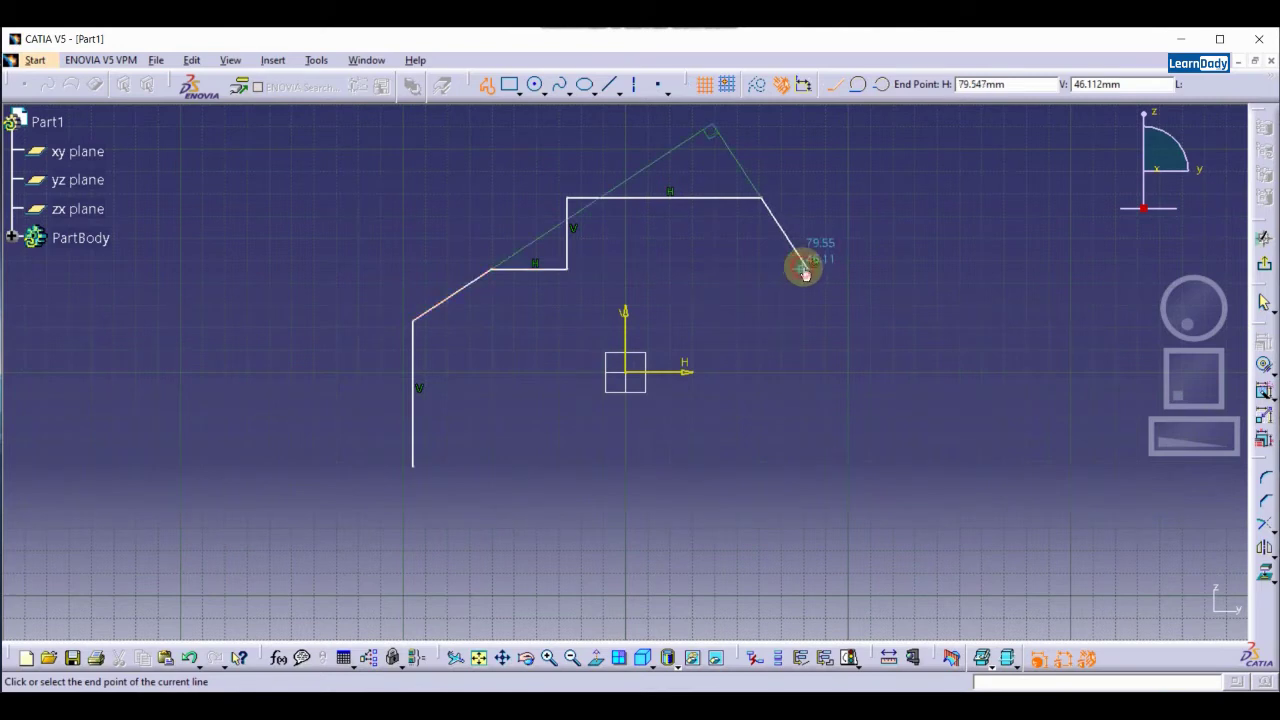
{"action": "left_click", "coordinate": [898, 269]}
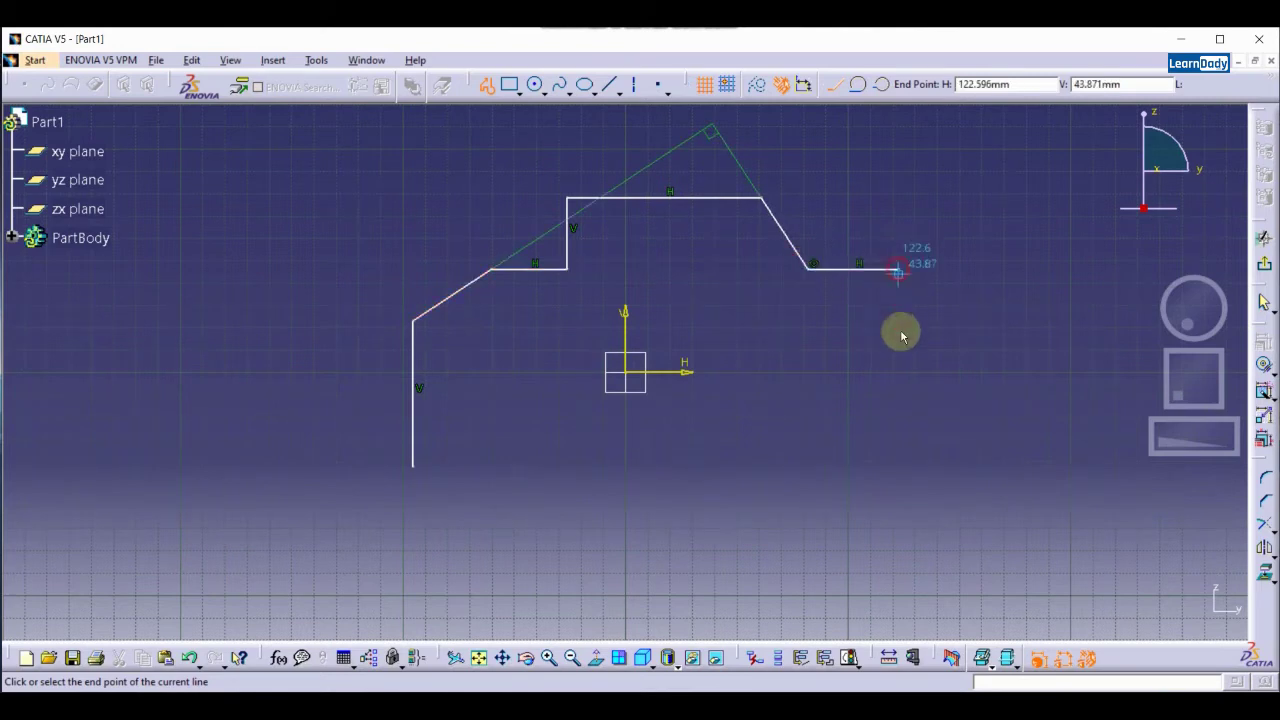
{"action": "left_click", "coordinate": [901, 466]}
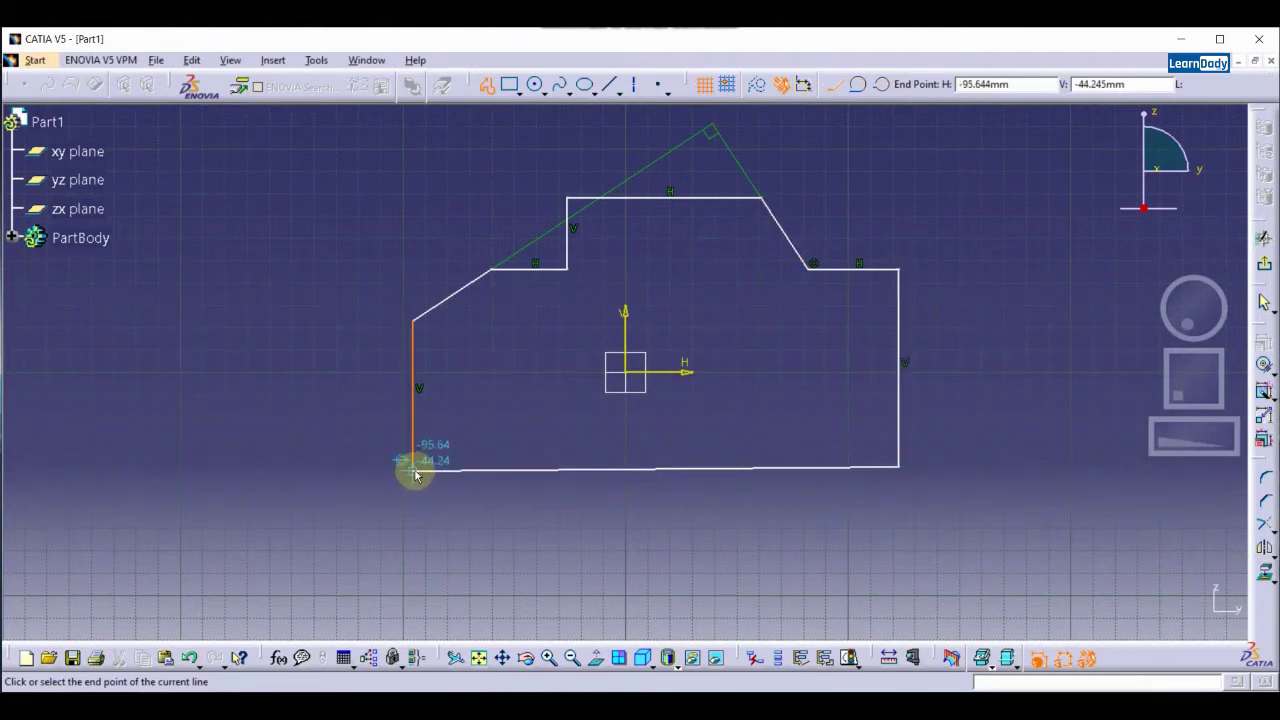
{"action": "left_click", "coordinate": [413, 470]}
{"action": "left_click", "coordinate": [634, 537]}
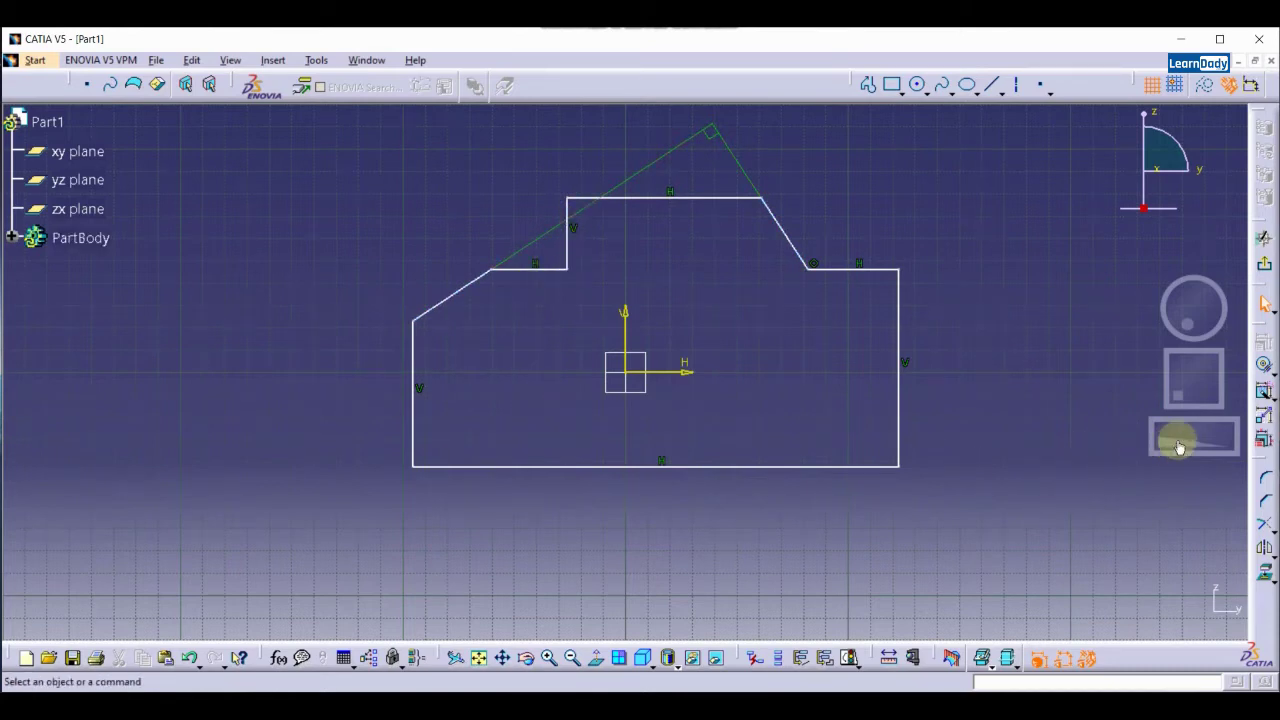
{"action": "left_click", "coordinate": [1268, 371]}
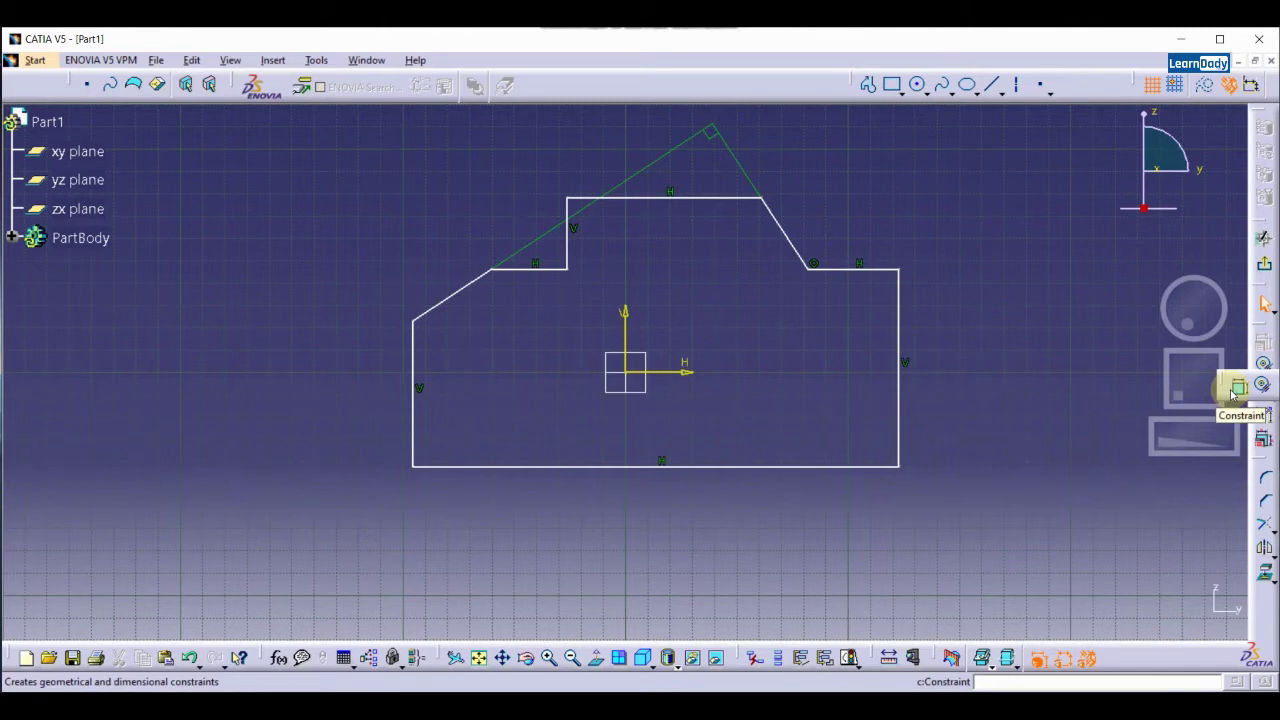
{"action": "left_click", "coordinate": [1230, 386]}
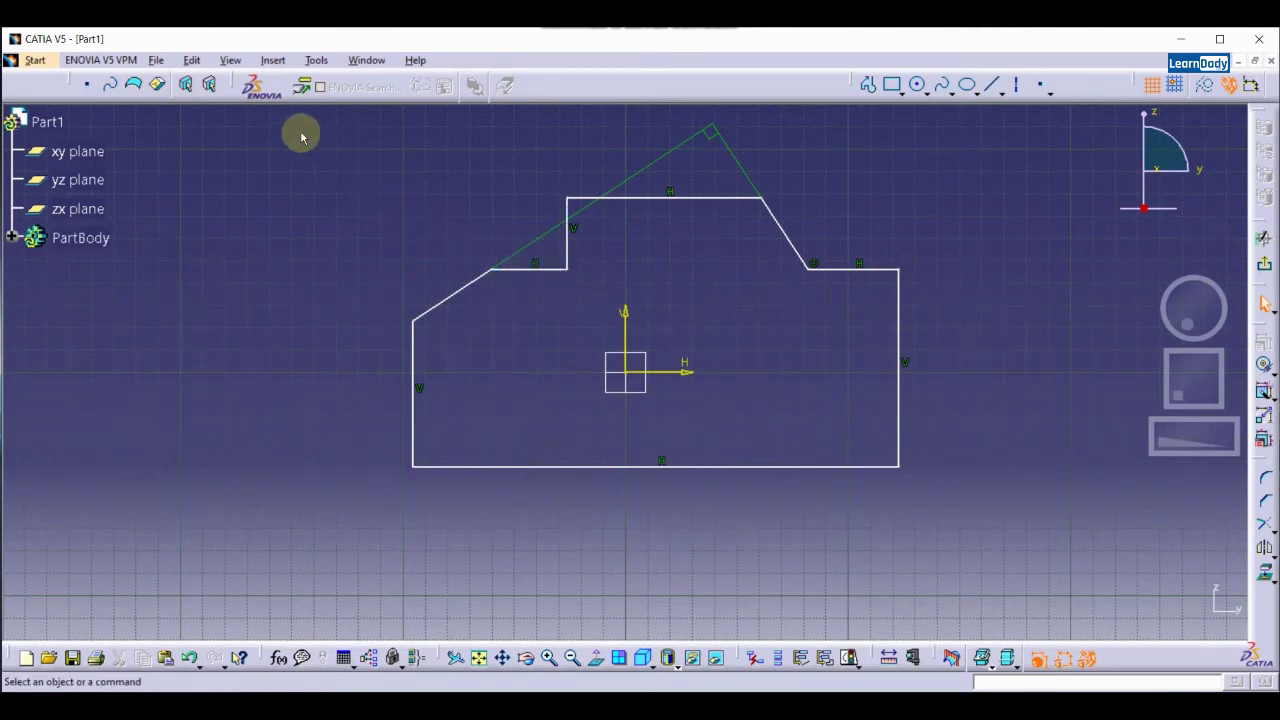
Open Auto Constraint via Insert > Constraint > Constraint Creation
{"action": "left_click", "coordinate": [274, 61]}
{"action": "mouse_move", "coordinate": [280, 100]}
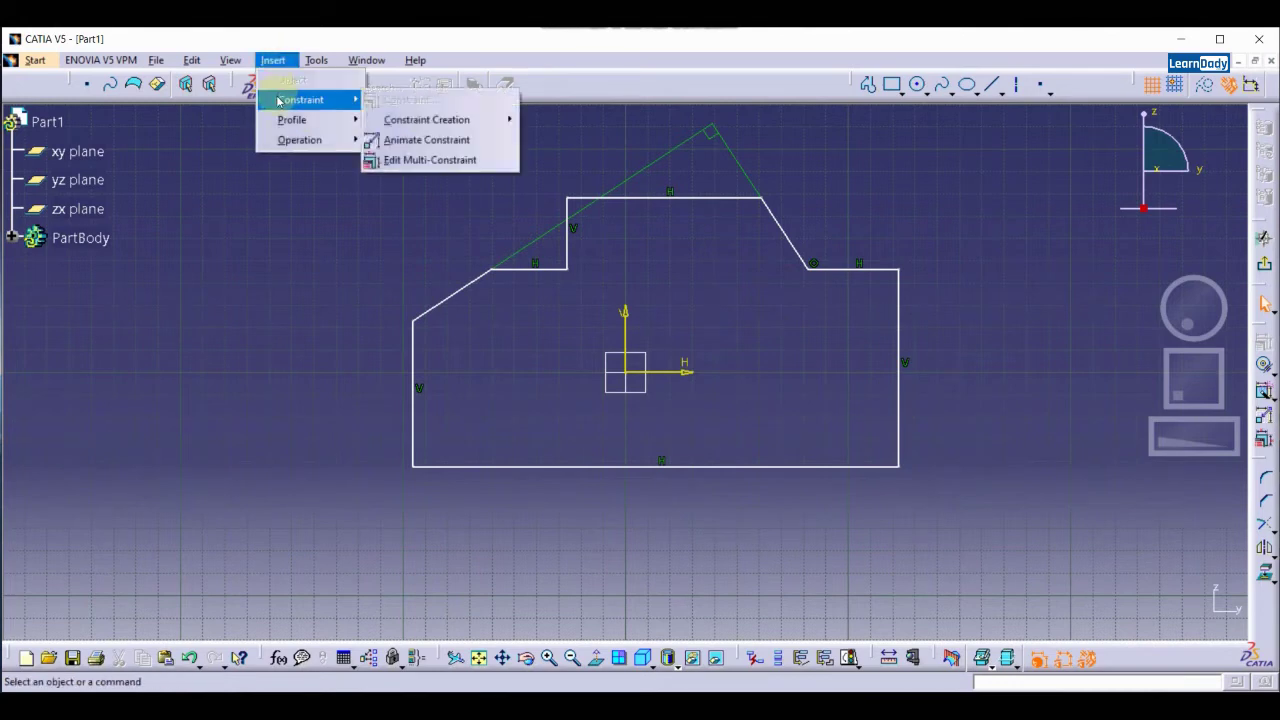
{"action": "mouse_move", "coordinate": [400, 125]}
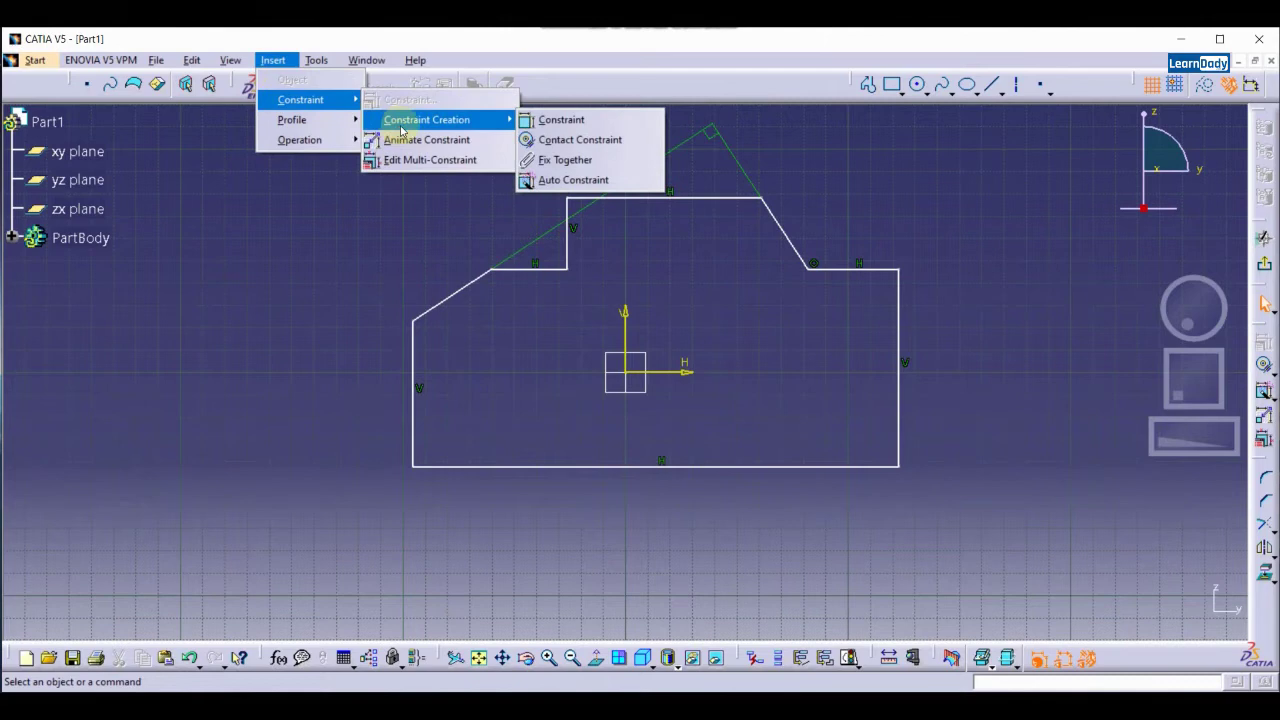
{"action": "left_click", "coordinate": [575, 182]}
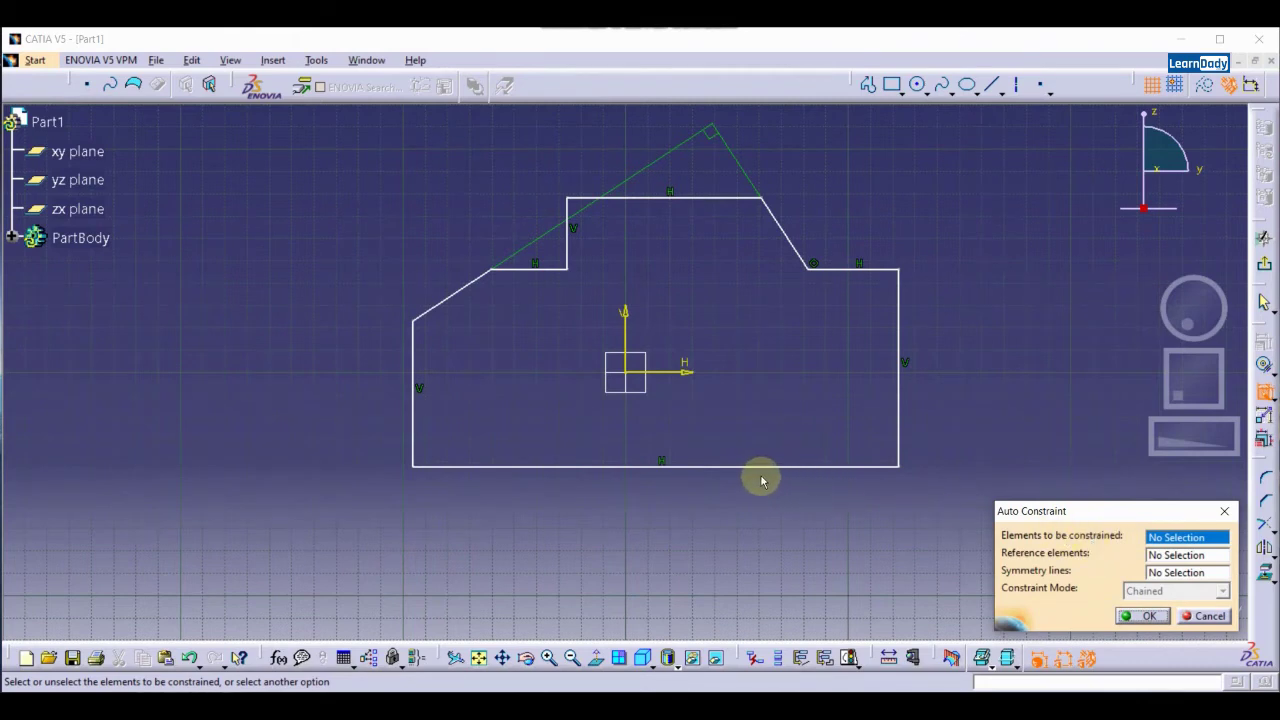
Select the profile lines (bottom, verticals, top, slant, upper-right) as elements to constrain
{"action": "left_click", "coordinate": [688, 467]}
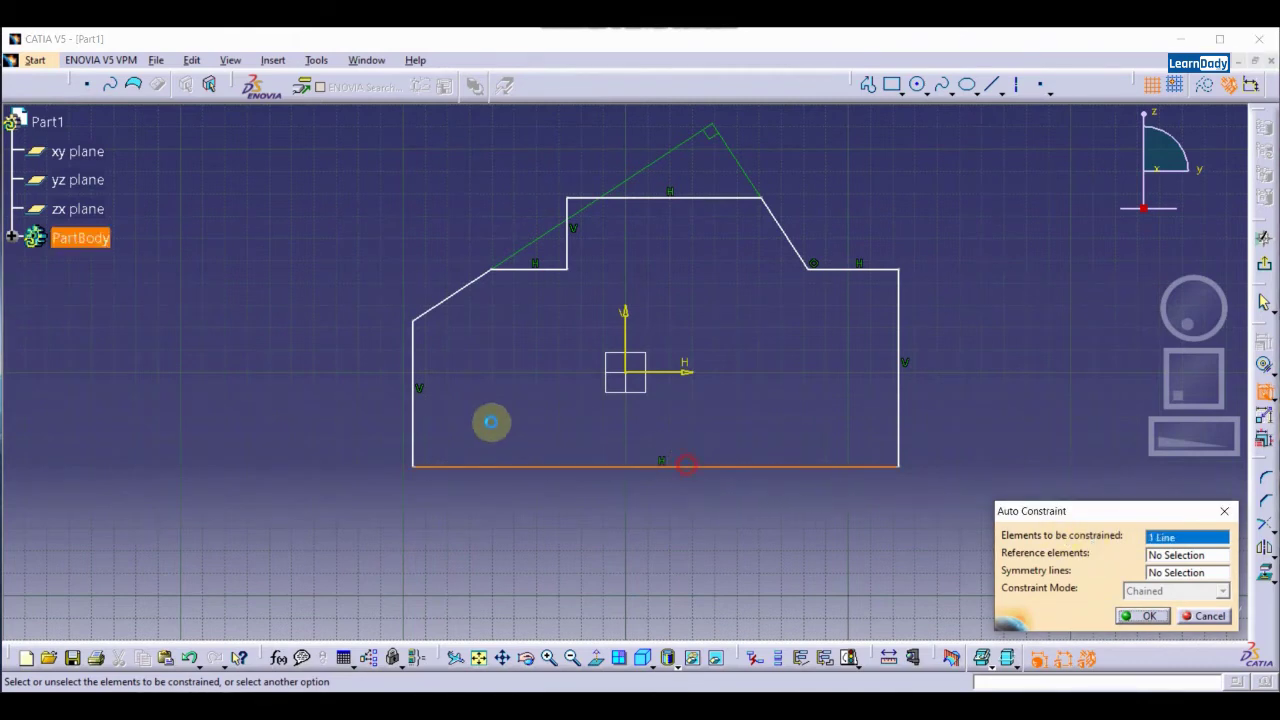
{"action": "left_click", "coordinate": [416, 377]}
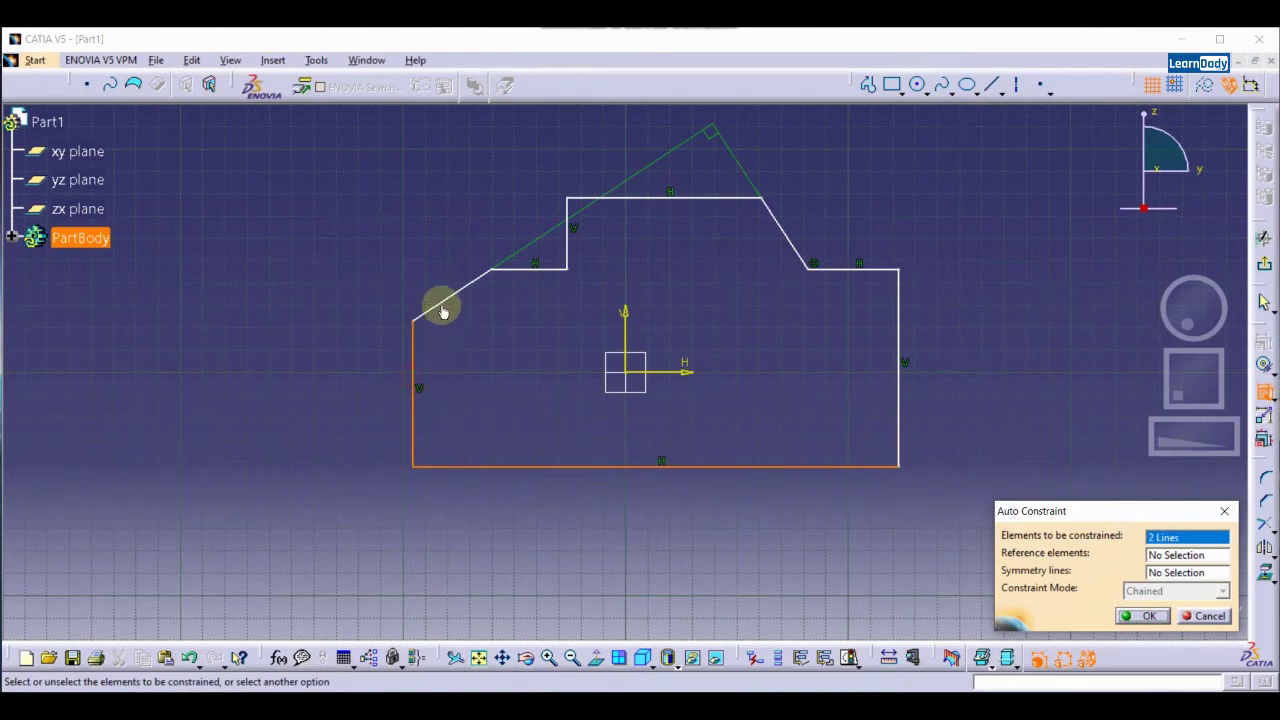
{"action": "left_click", "coordinate": [568, 212]}
{"action": "left_click", "coordinate": [650, 198]}
{"action": "left_click", "coordinate": [780, 222]}
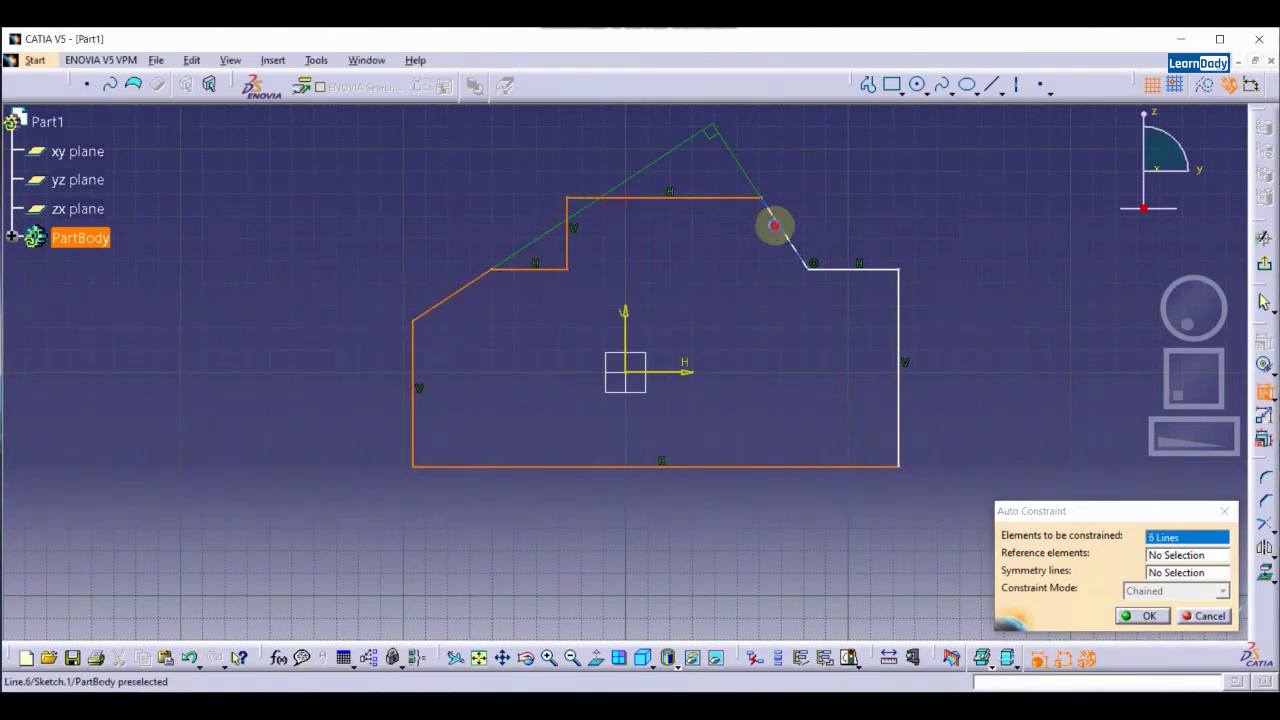
{"action": "left_click", "coordinate": [855, 268]}
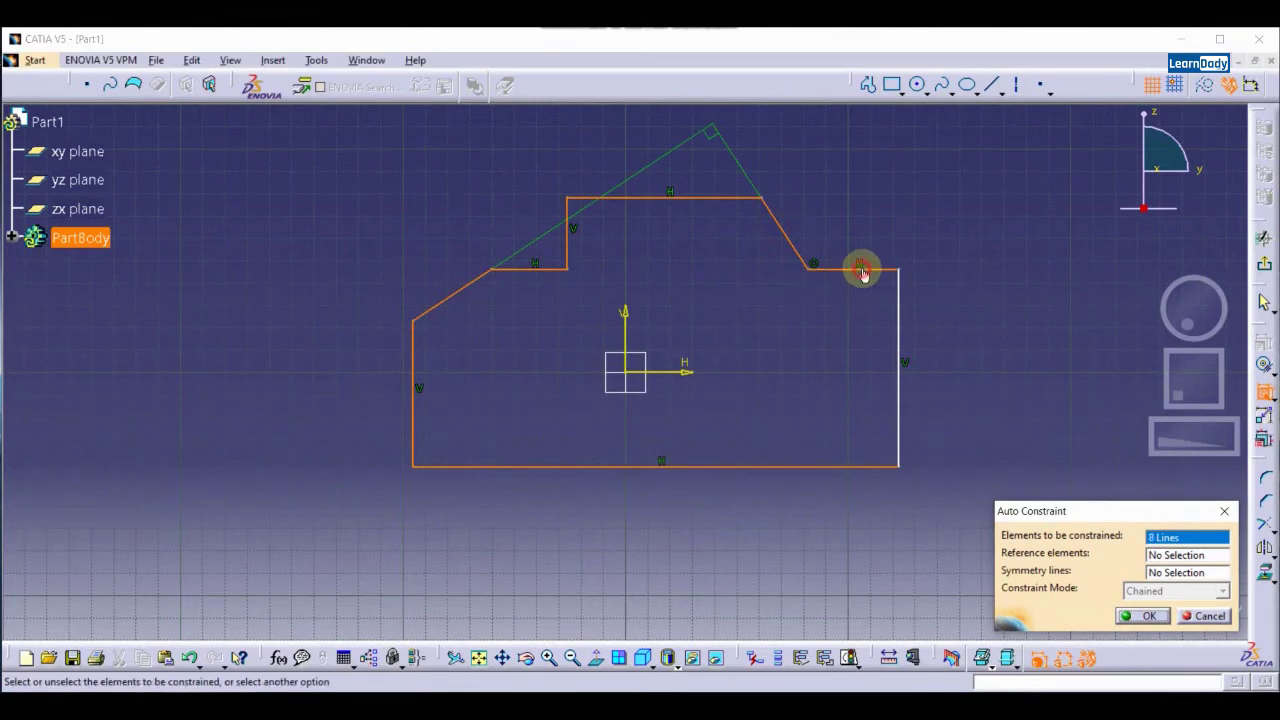
{"action": "left_click", "coordinate": [899, 363]}
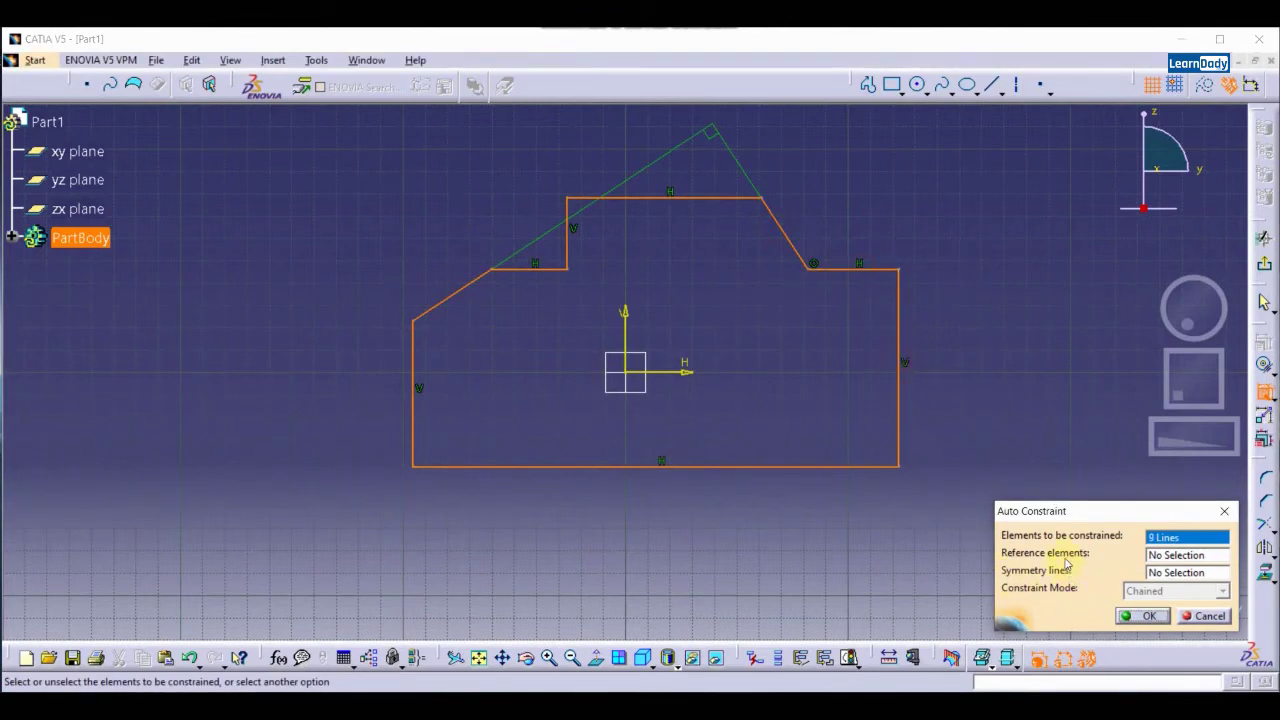
Use the H axis as reference, keep Chained mode, and apply the auto constraints
{"action": "left_click", "coordinate": [1176, 555]}
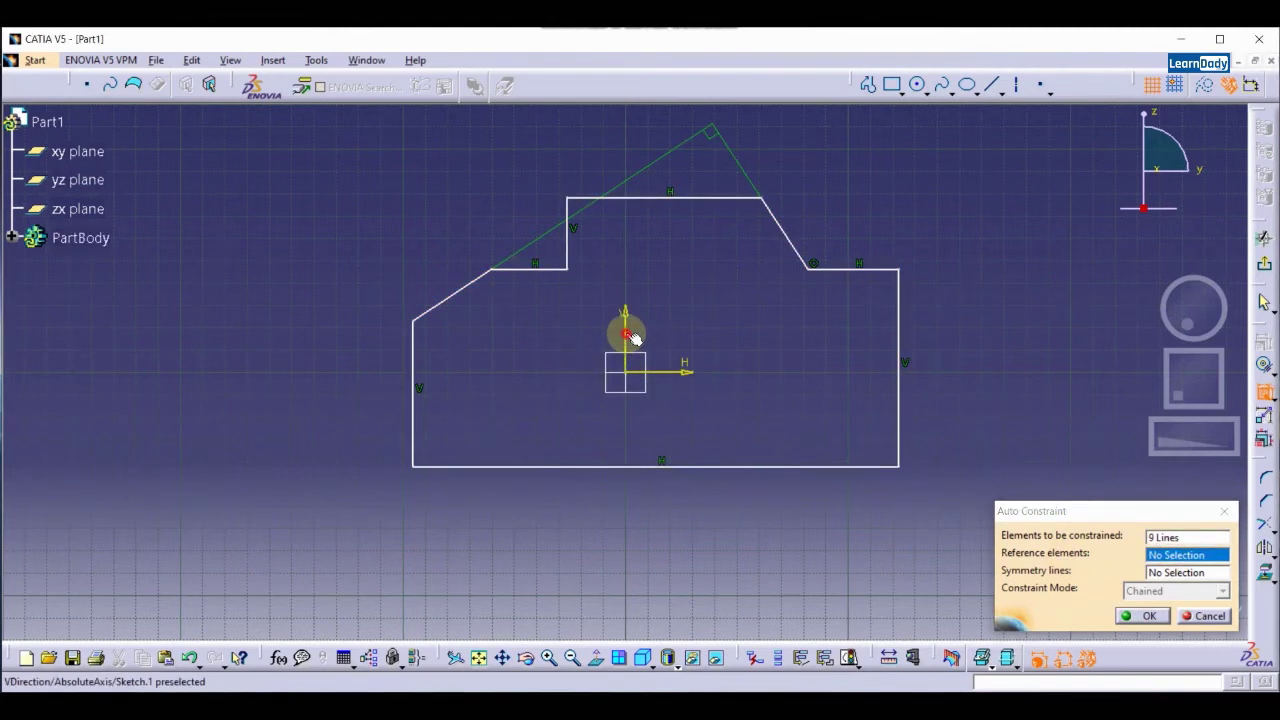
{"action": "left_click", "coordinate": [664, 370]}
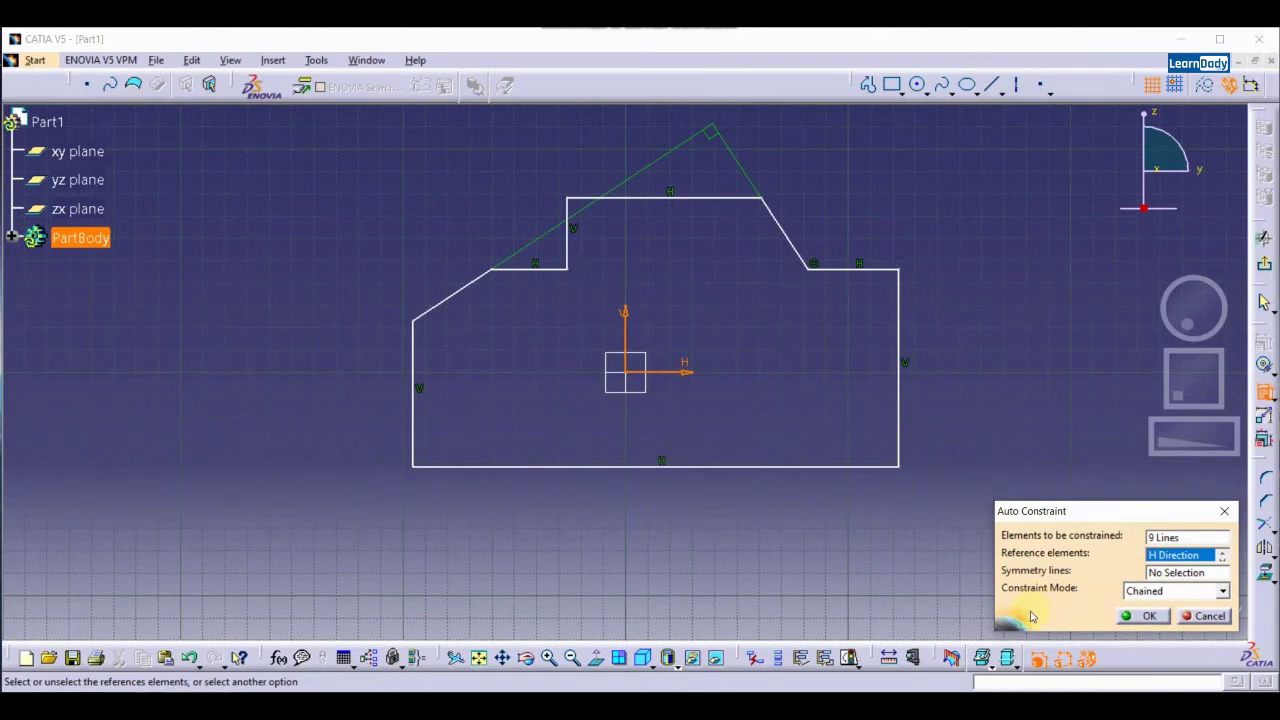
{"action": "left_click", "coordinate": [1224, 590]}
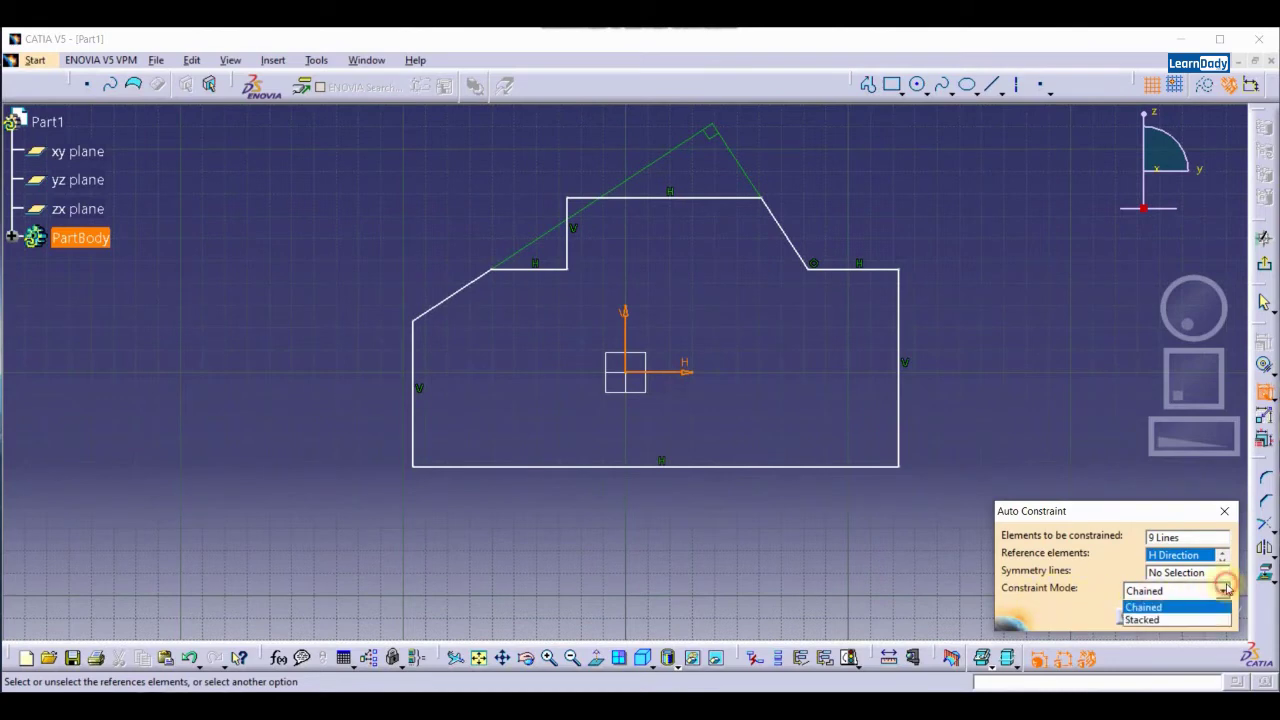
{"action": "left_click", "coordinate": [1226, 591]}
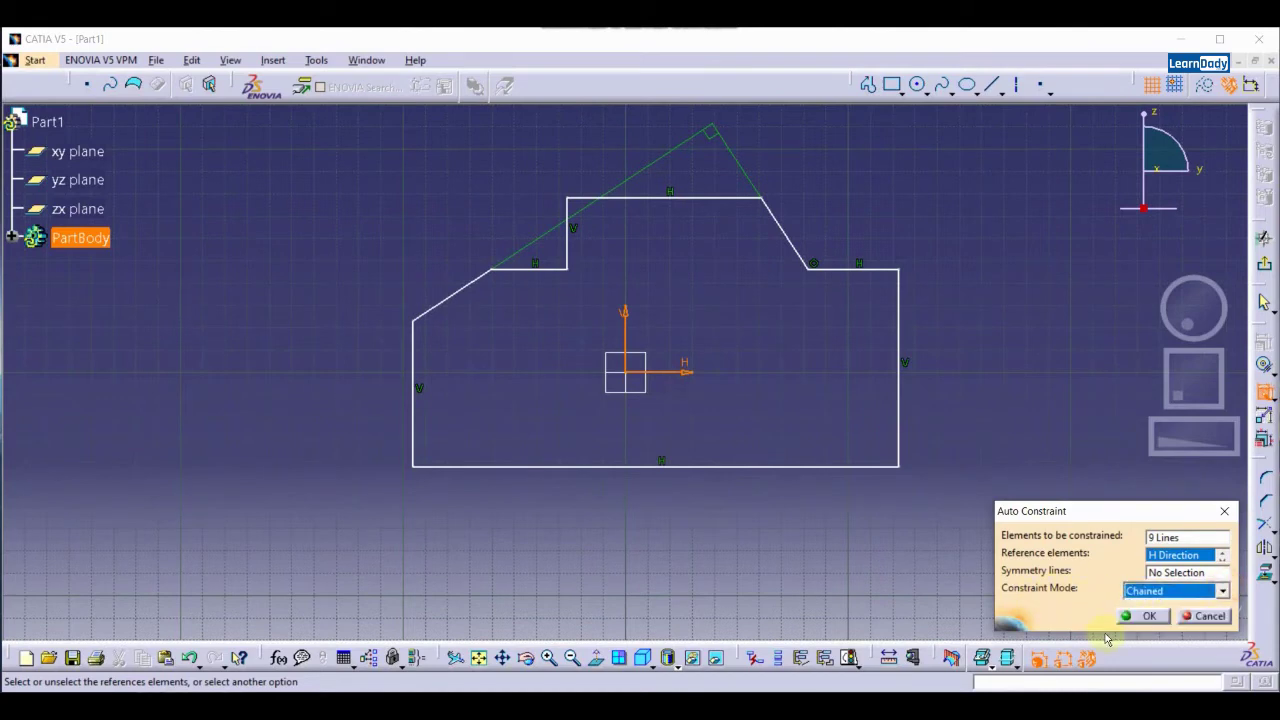
{"action": "left_click", "coordinate": [1145, 616]}
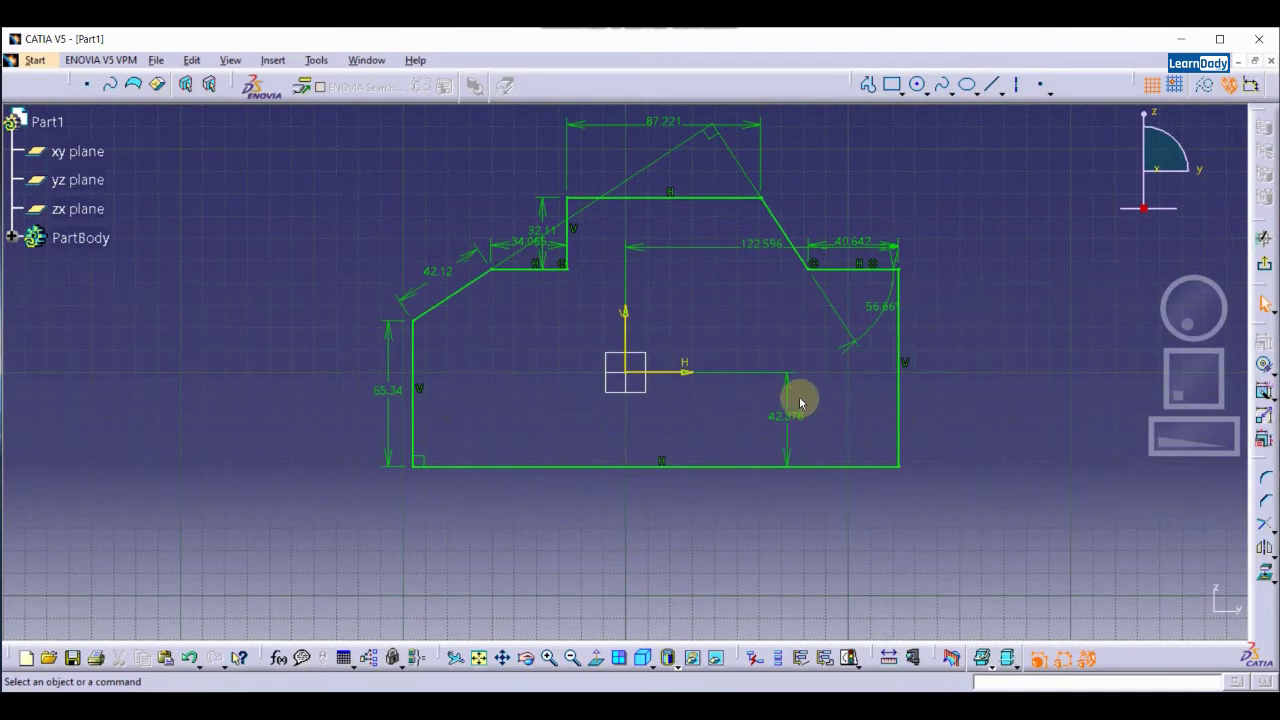
Slide the 122.596 dimension along its line and zoom out slightly
{"action": "left_click", "coordinate": [763, 245]}
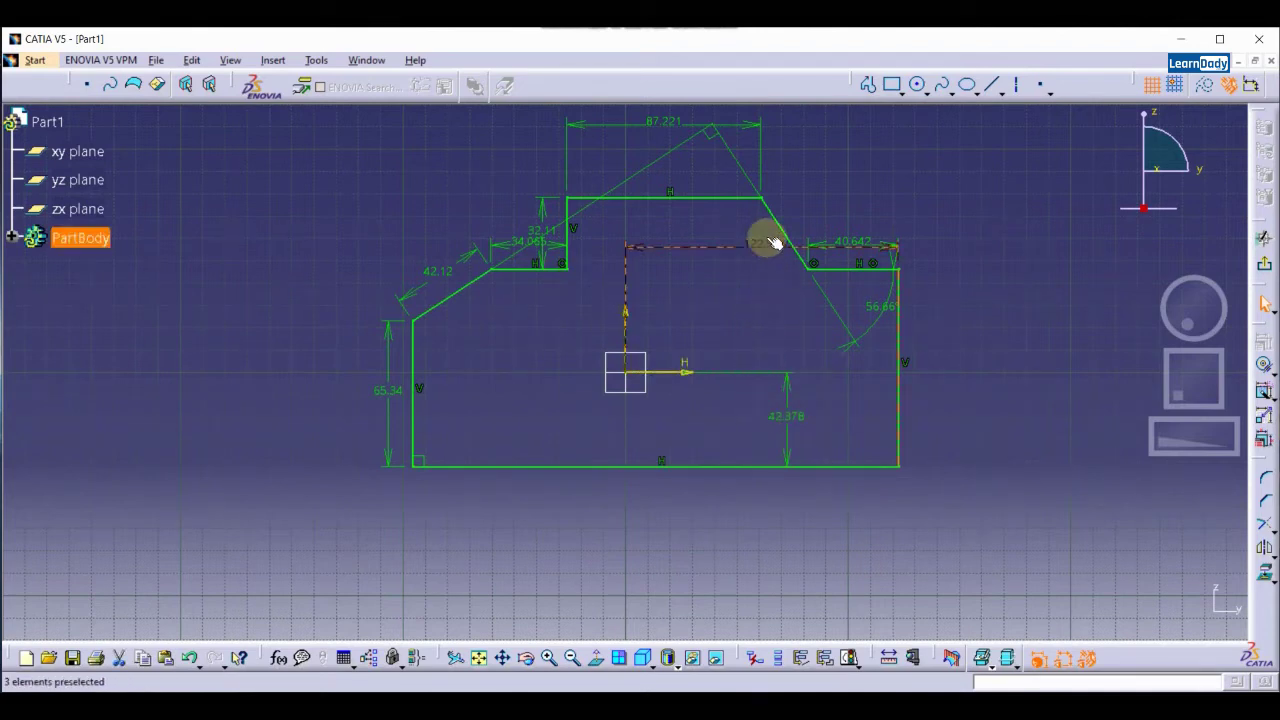
{"action": "left_click", "coordinate": [766, 238]}
{"action": "left_click_drag", "start_coordinate": [766, 238], "coordinate": [806, 298]}
{"action": "left_click_drag", "start_coordinate": [1235, 433], "coordinate": [1195, 432]}
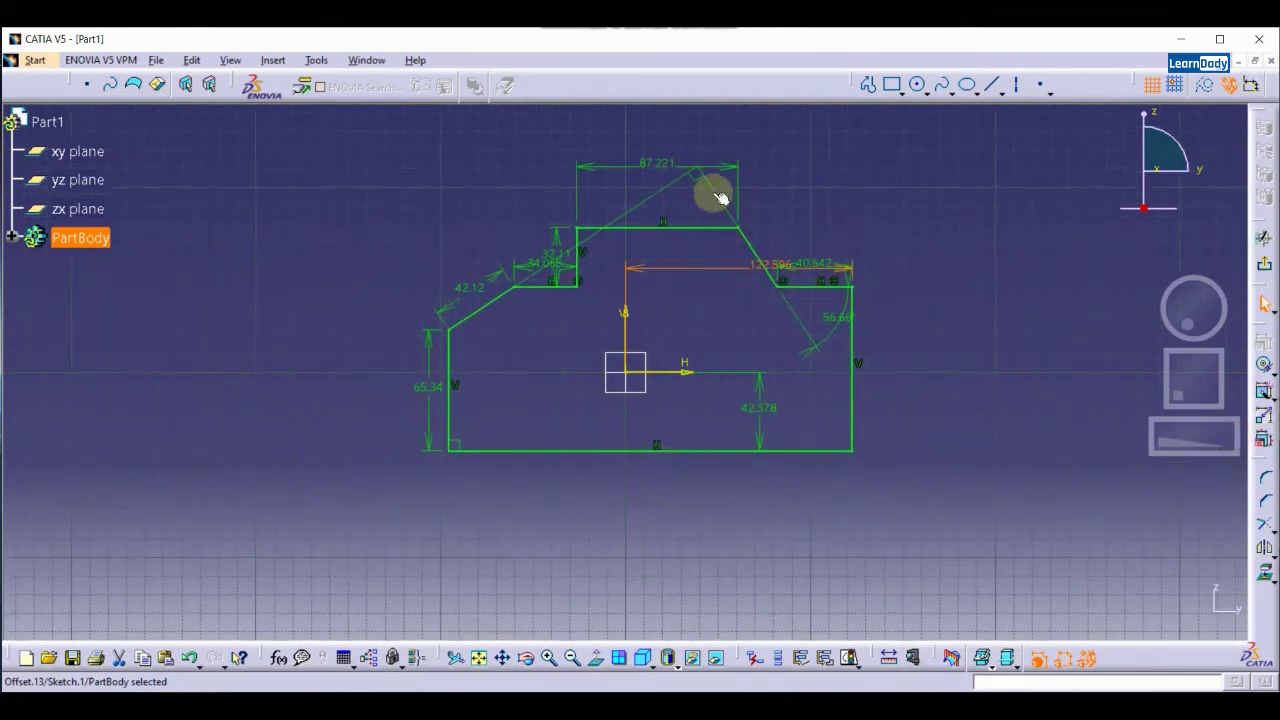
Select the 65.34 and 42.12 dimensions and the perpendicular construction line in turn
{"action": "left_click", "coordinate": [436, 394]}
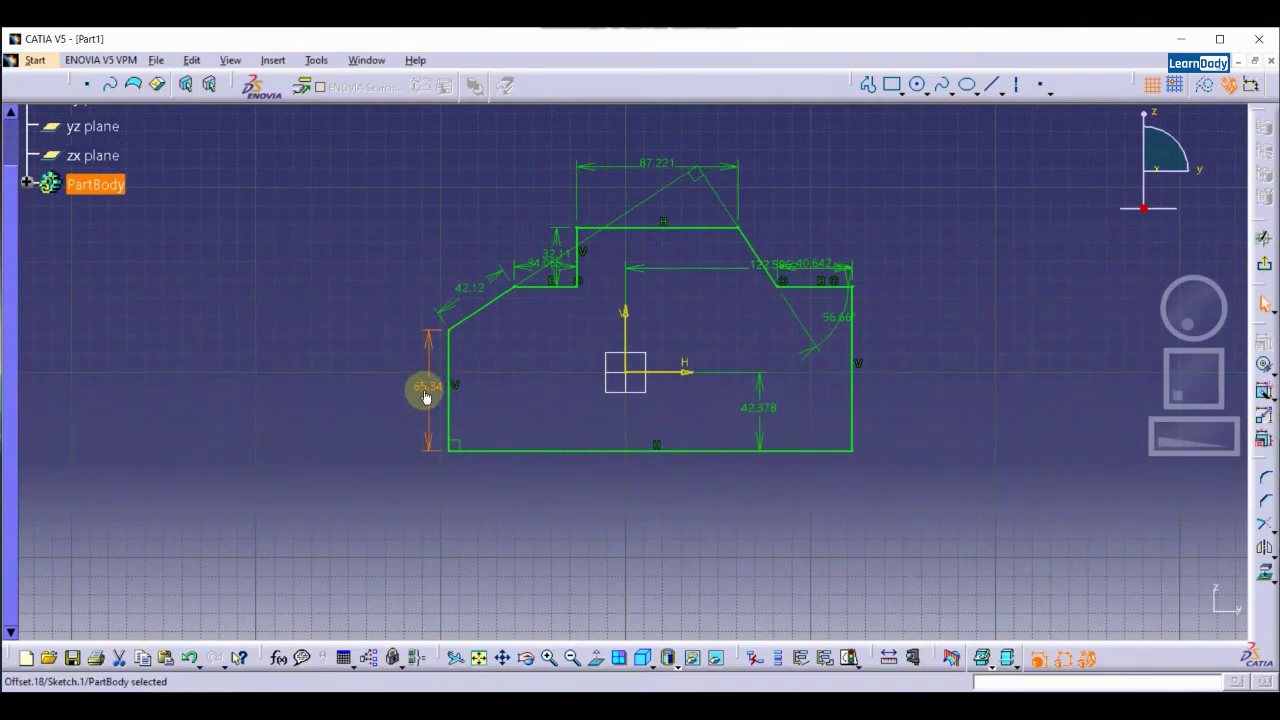
{"action": "left_click", "coordinate": [488, 378]}
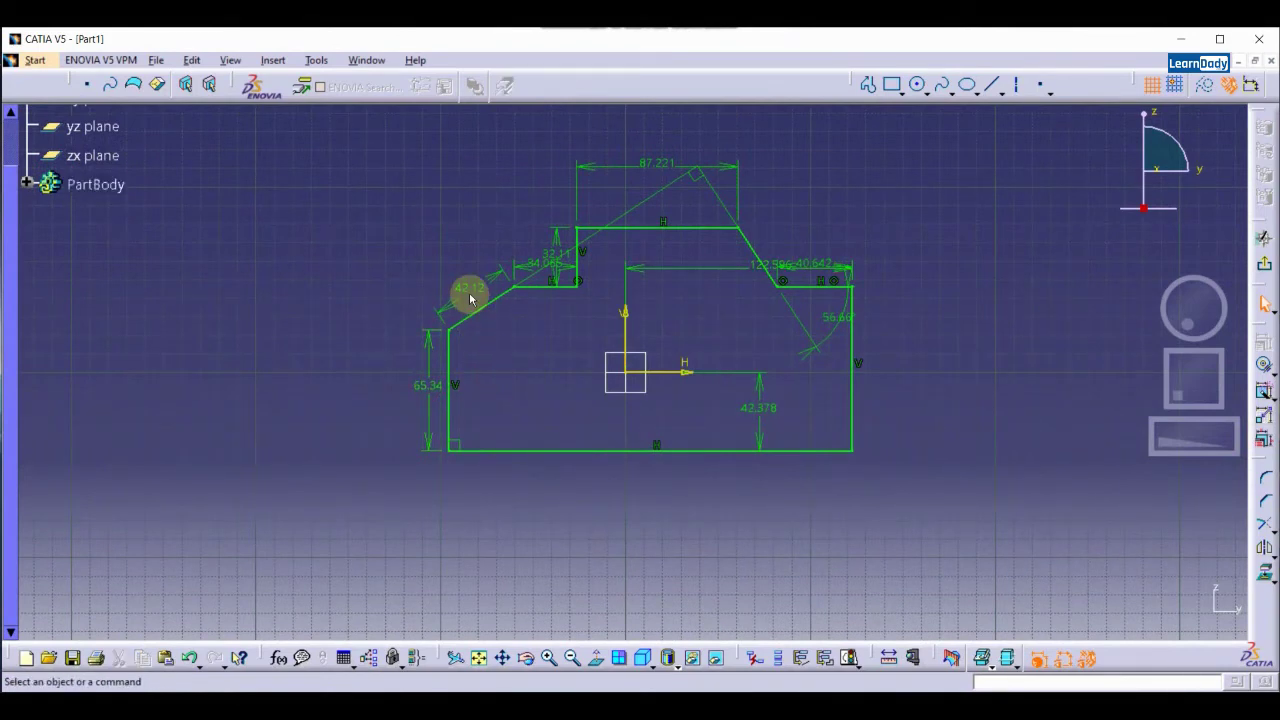
{"action": "left_click", "coordinate": [476, 299]}
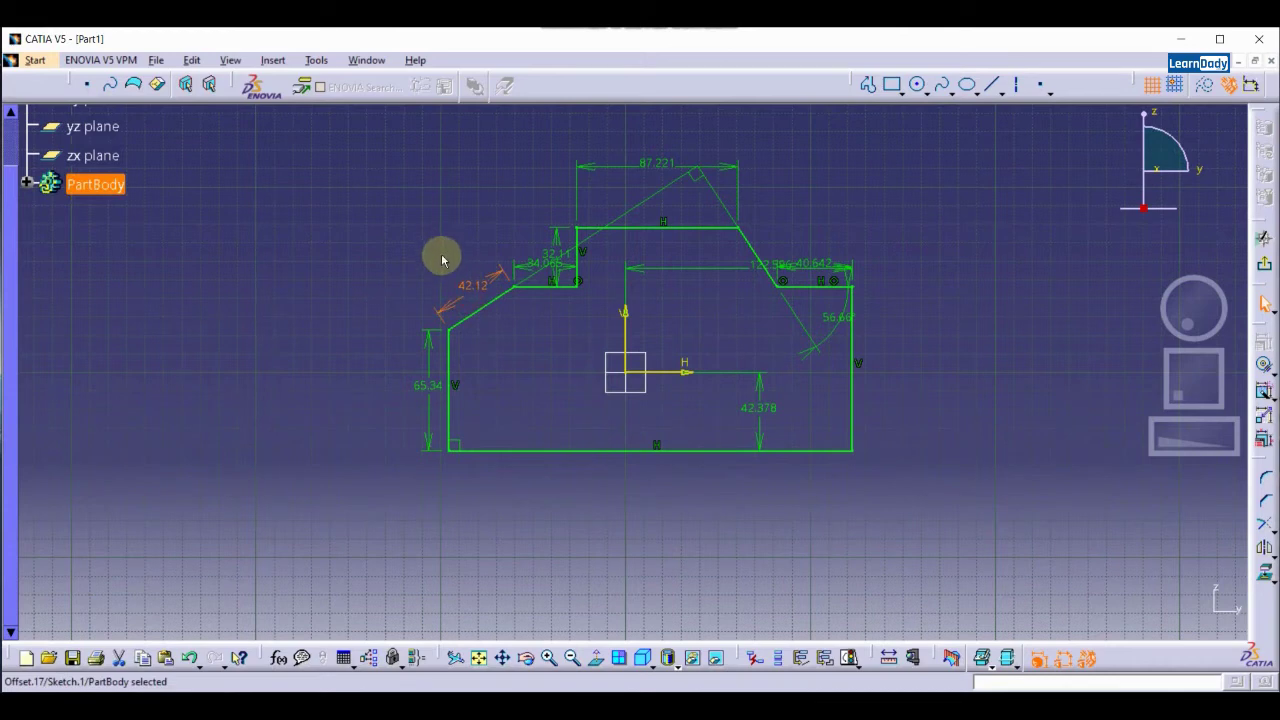
{"action": "left_click", "coordinate": [432, 253]}
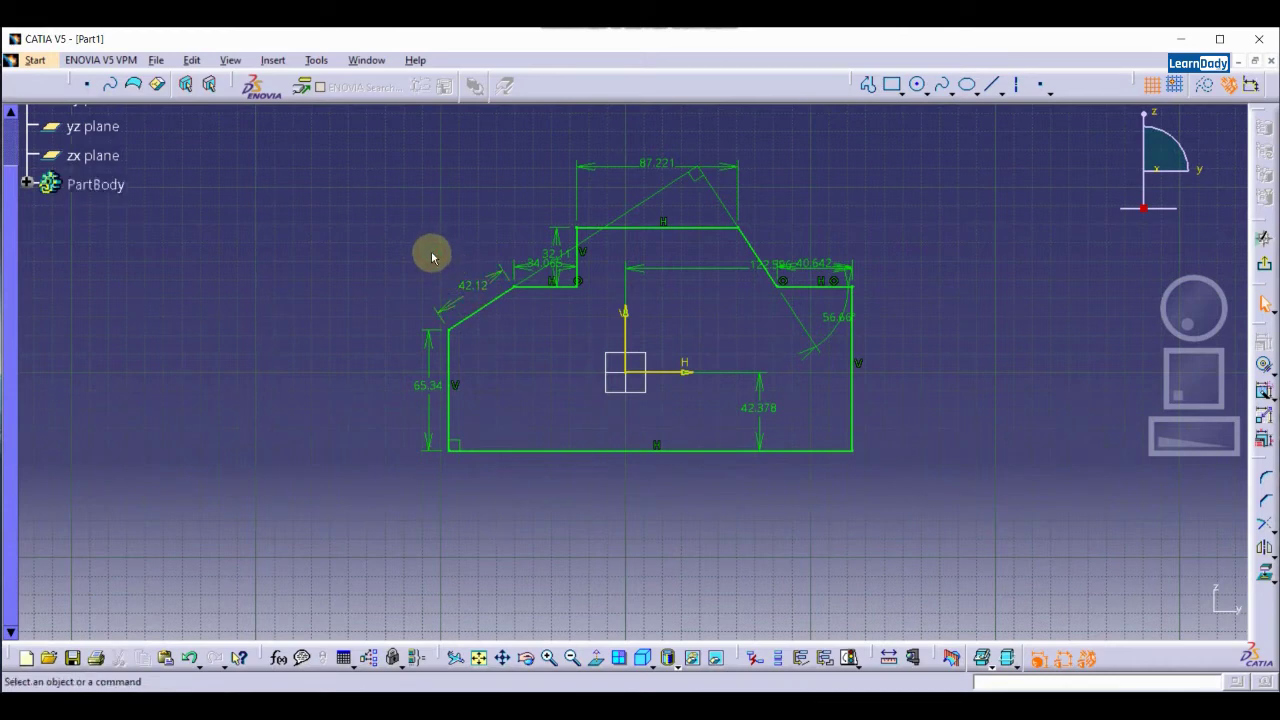
{"action": "left_click", "coordinate": [538, 268]}
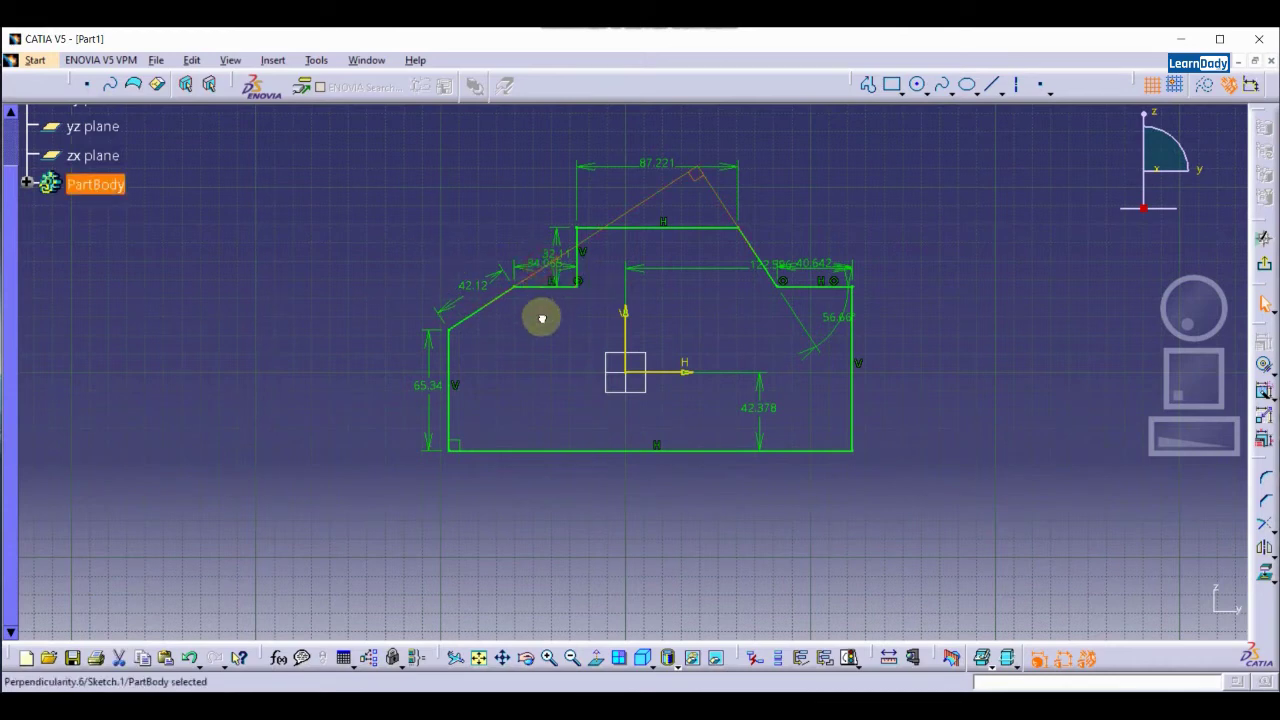
Move the 122.596 dimension below the profile, cancelling the Constraint Definition editor
{"action": "double_click", "coordinate": [722, 269]}
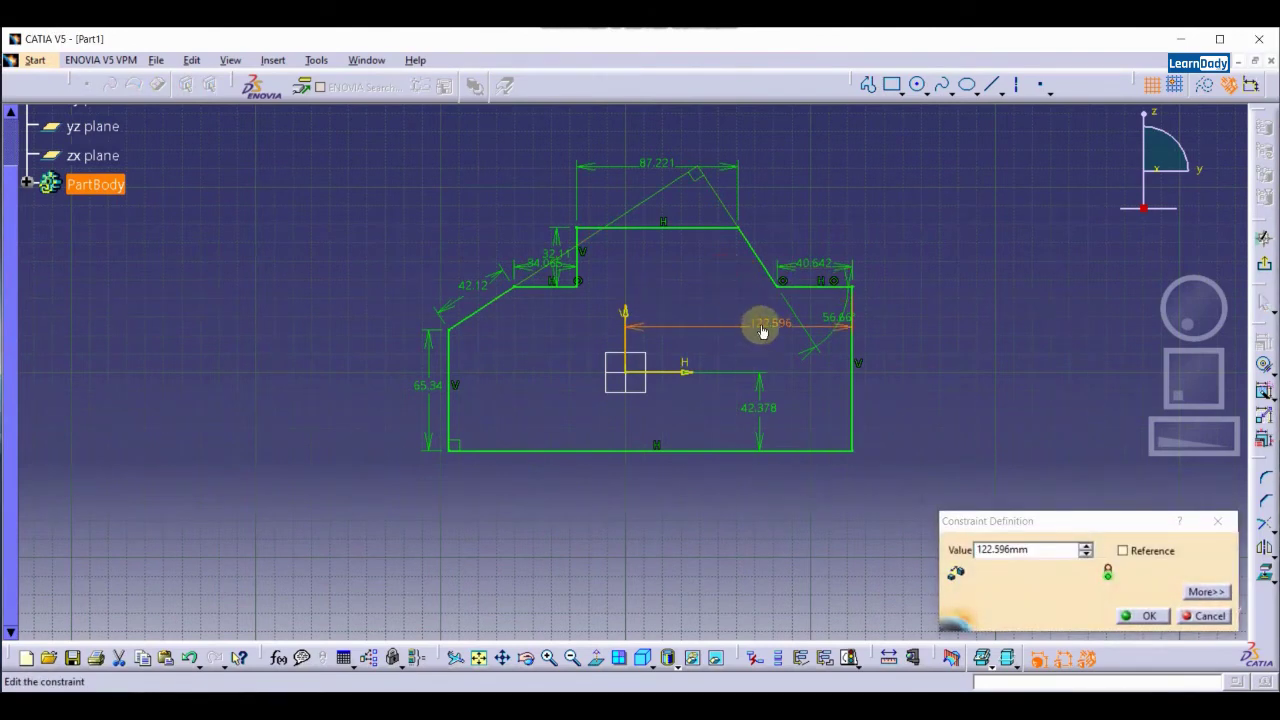
{"action": "left_click_drag", "start_coordinate": [731, 324], "coordinate": [728, 546]}
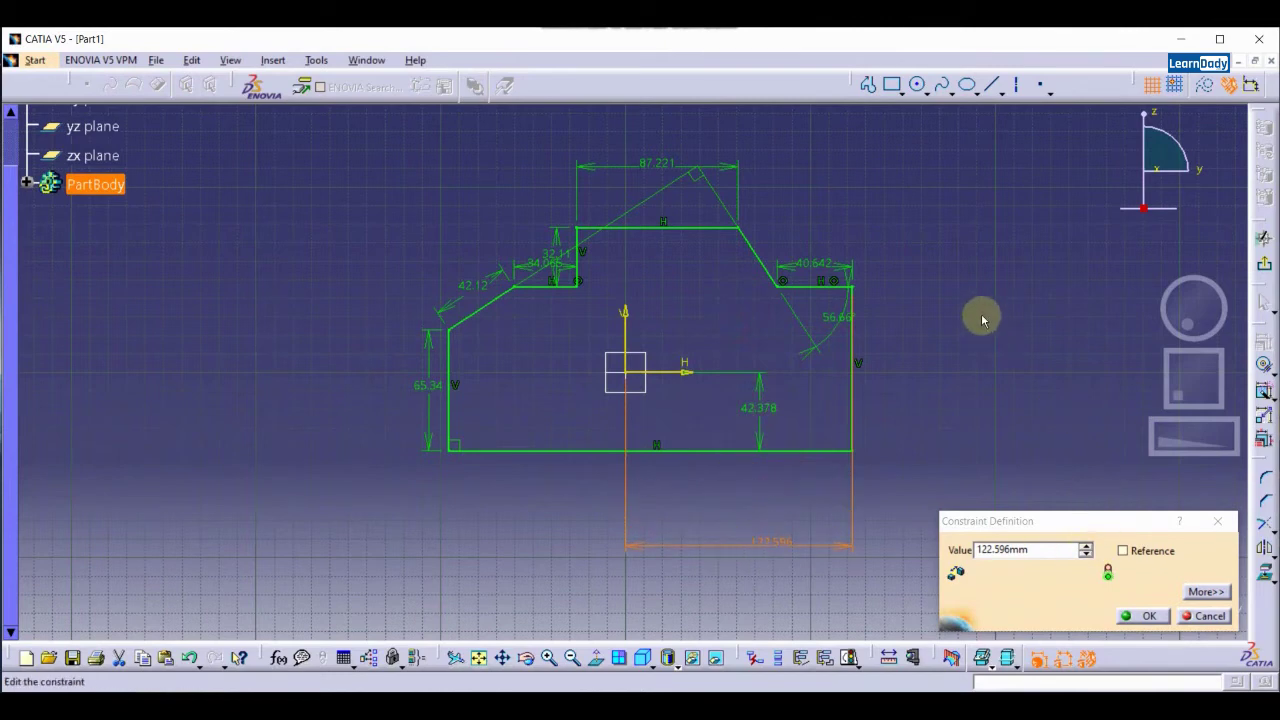
{"action": "left_click", "coordinate": [1205, 617]}
{"action": "left_click", "coordinate": [765, 268]}
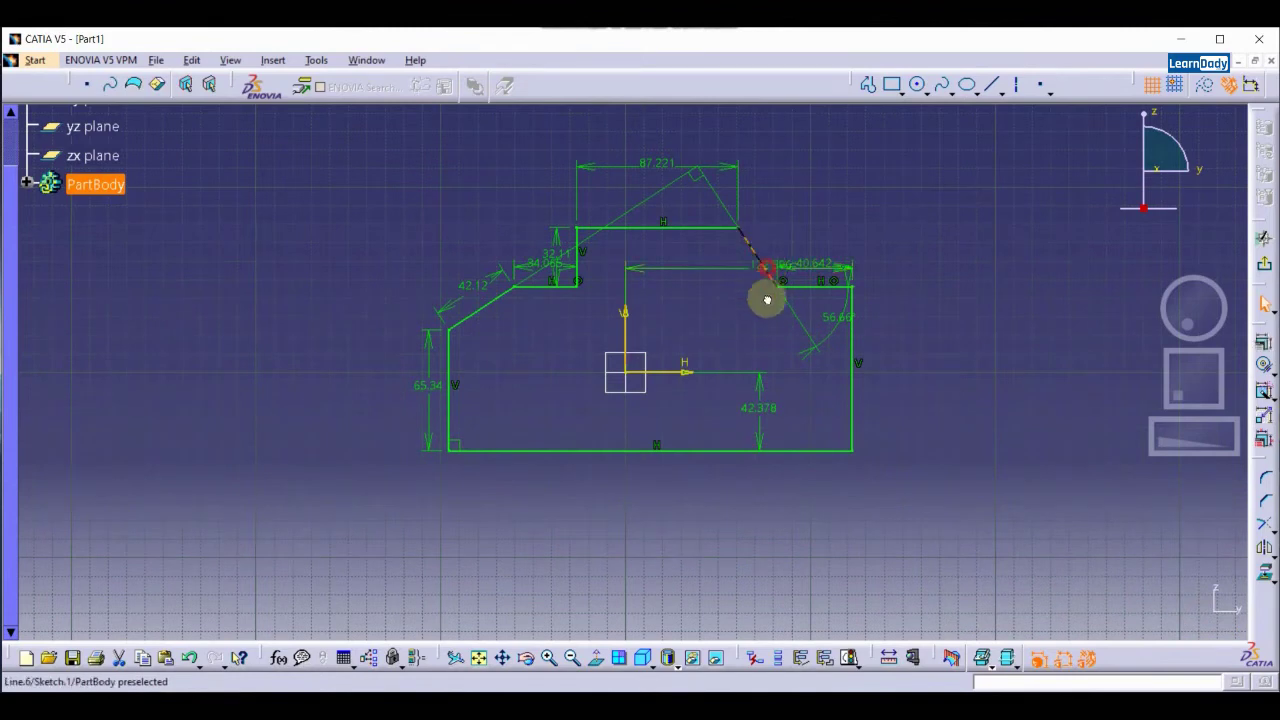
{"action": "left_click_drag", "start_coordinate": [737, 263], "coordinate": [731, 532]}
Place 42.378 beside the right edge and 40.642 above the top-right edge
{"action": "left_click_drag", "start_coordinate": [754, 401], "coordinate": [846, 426]}
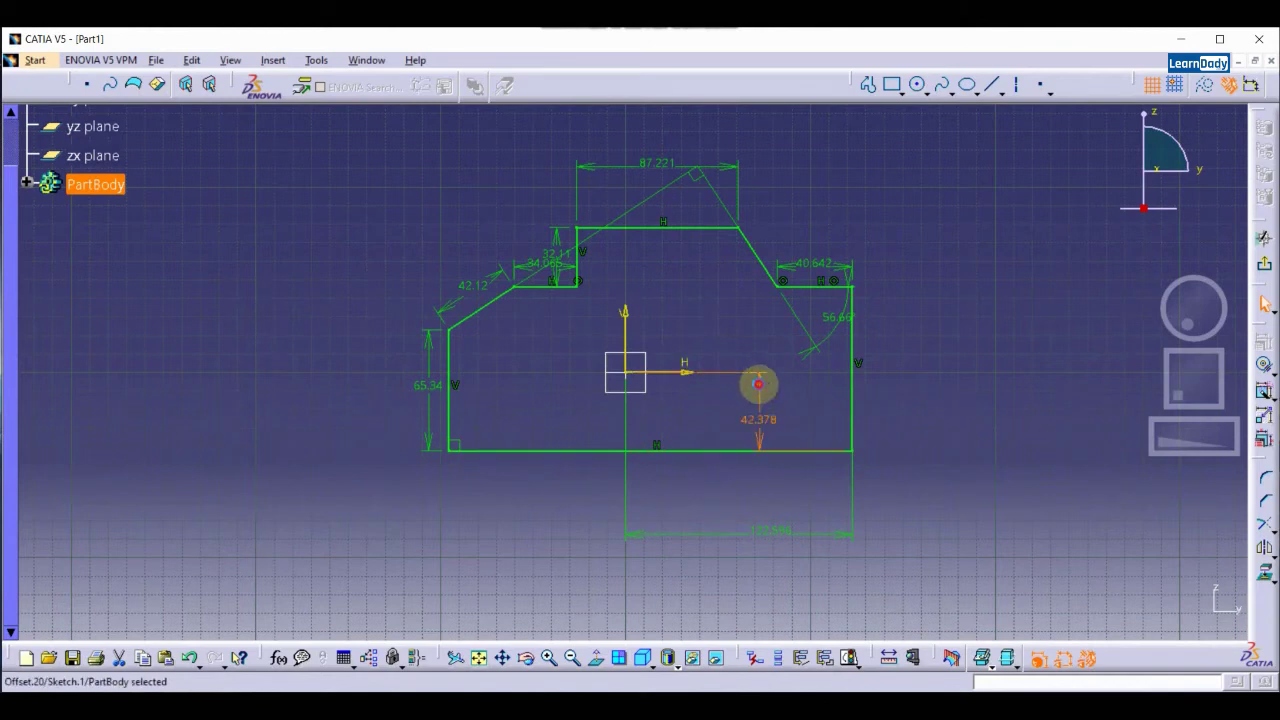
{"action": "left_click_drag", "start_coordinate": [757, 381], "coordinate": [1034, 420]}
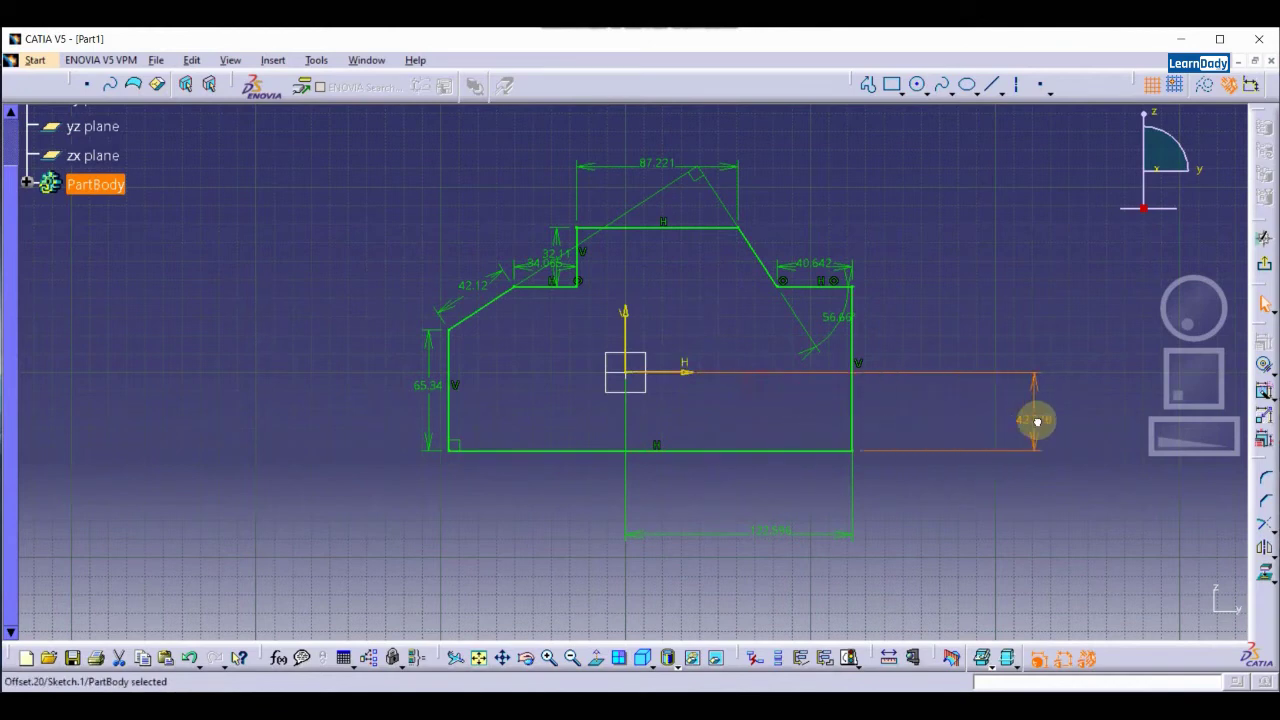
{"action": "left_click", "coordinate": [818, 246]}
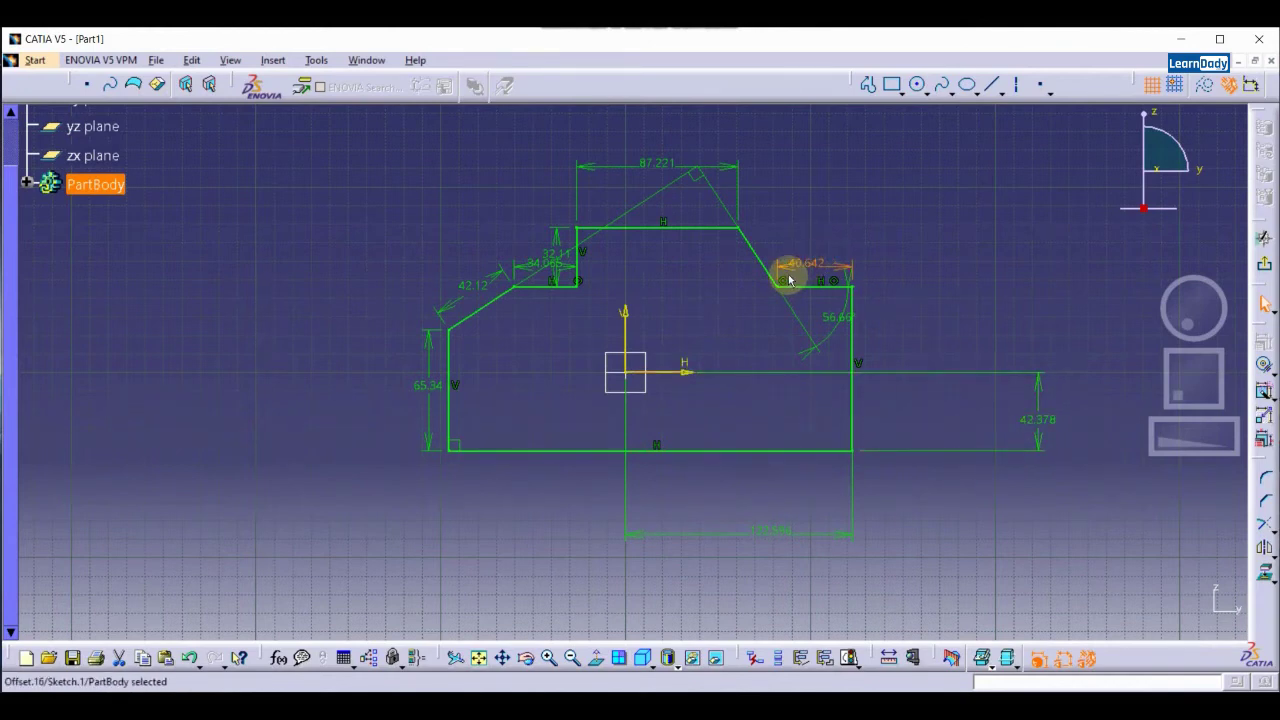
{"action": "left_click_drag", "start_coordinate": [789, 275], "coordinate": [795, 227]}
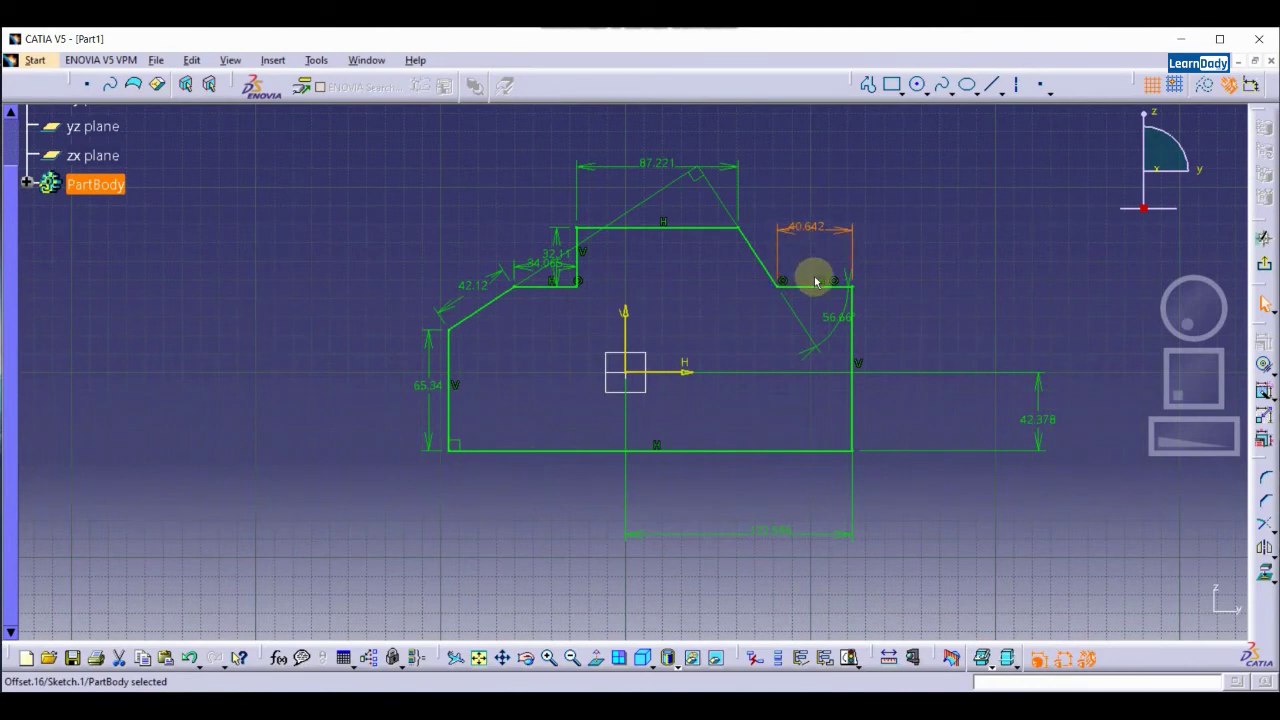
Move 34.065 below the left step and shift 32.11 to the left
{"action": "left_click", "coordinate": [838, 317]}
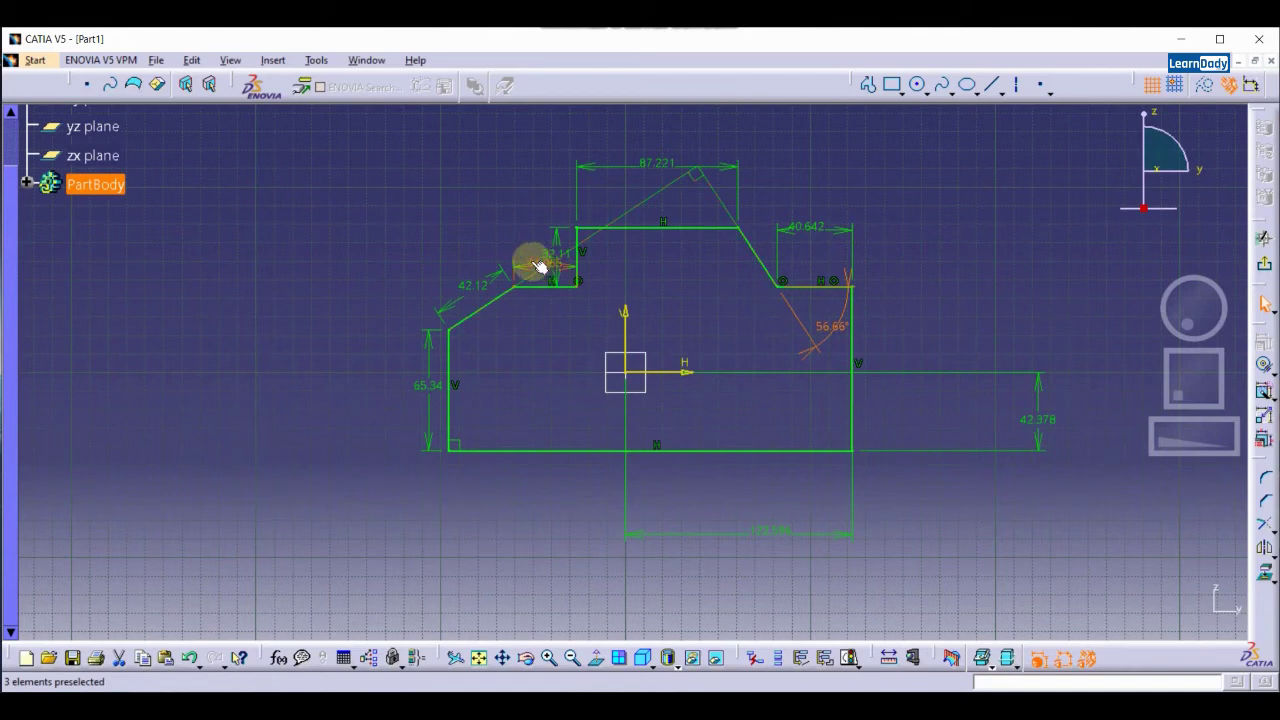
{"action": "left_click_drag", "start_coordinate": [540, 267], "coordinate": [534, 322]}
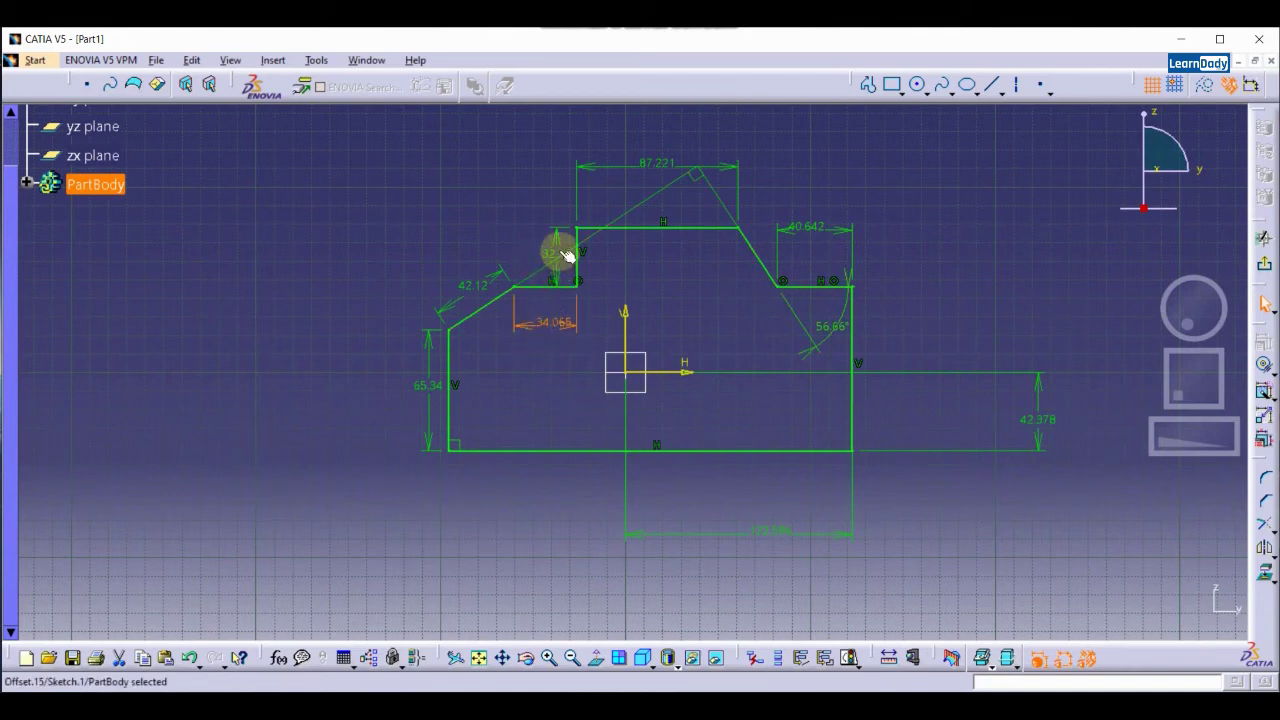
{"action": "left_click_drag", "start_coordinate": [565, 255], "coordinate": [537, 249]}
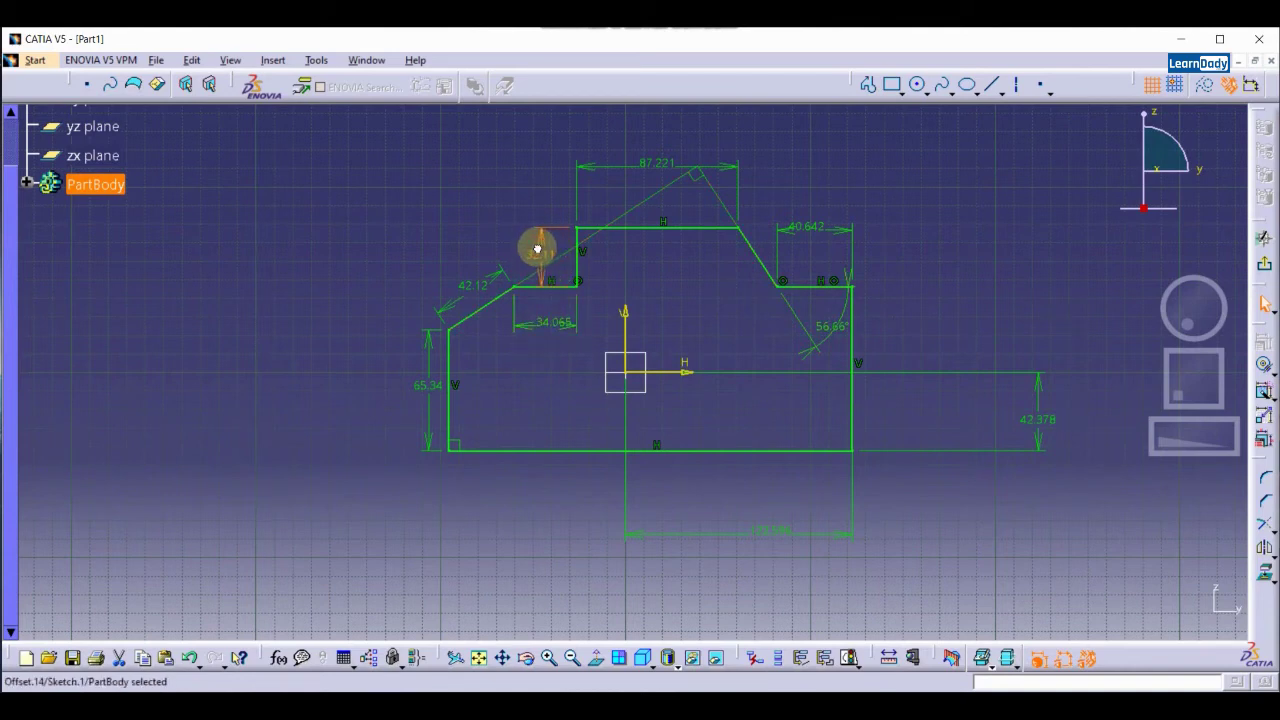
{"action": "left_click", "coordinate": [466, 268]}
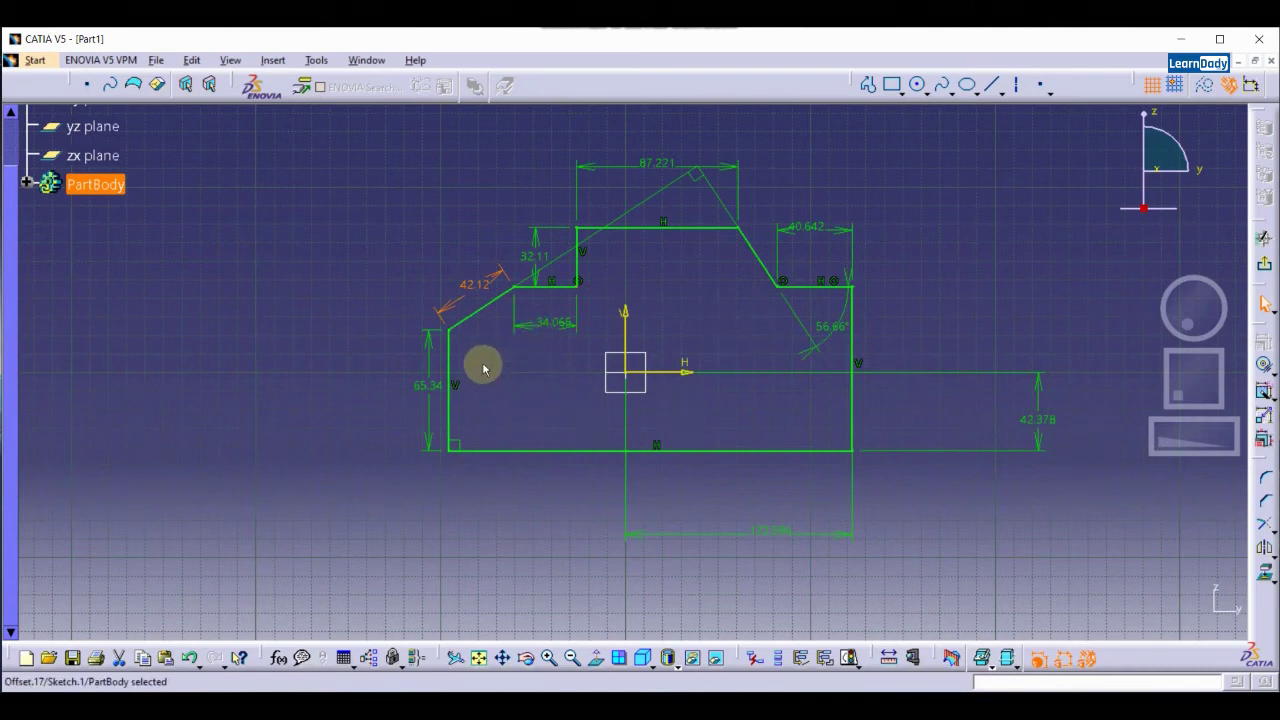
Set the left height dimension to 70 and the slanted edge to 40
{"action": "left_click", "coordinate": [347, 382]}
{"action": "left_click", "coordinate": [421, 389]}
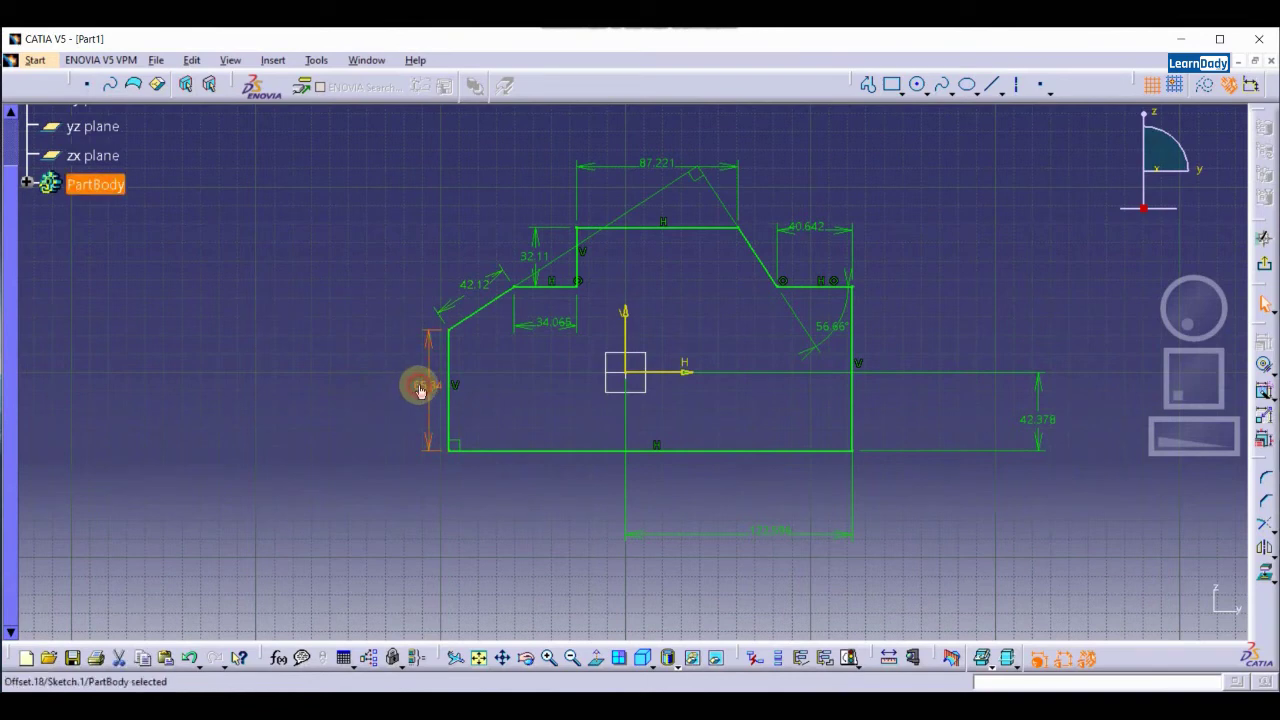
{"action": "double_click", "coordinate": [421, 389]}
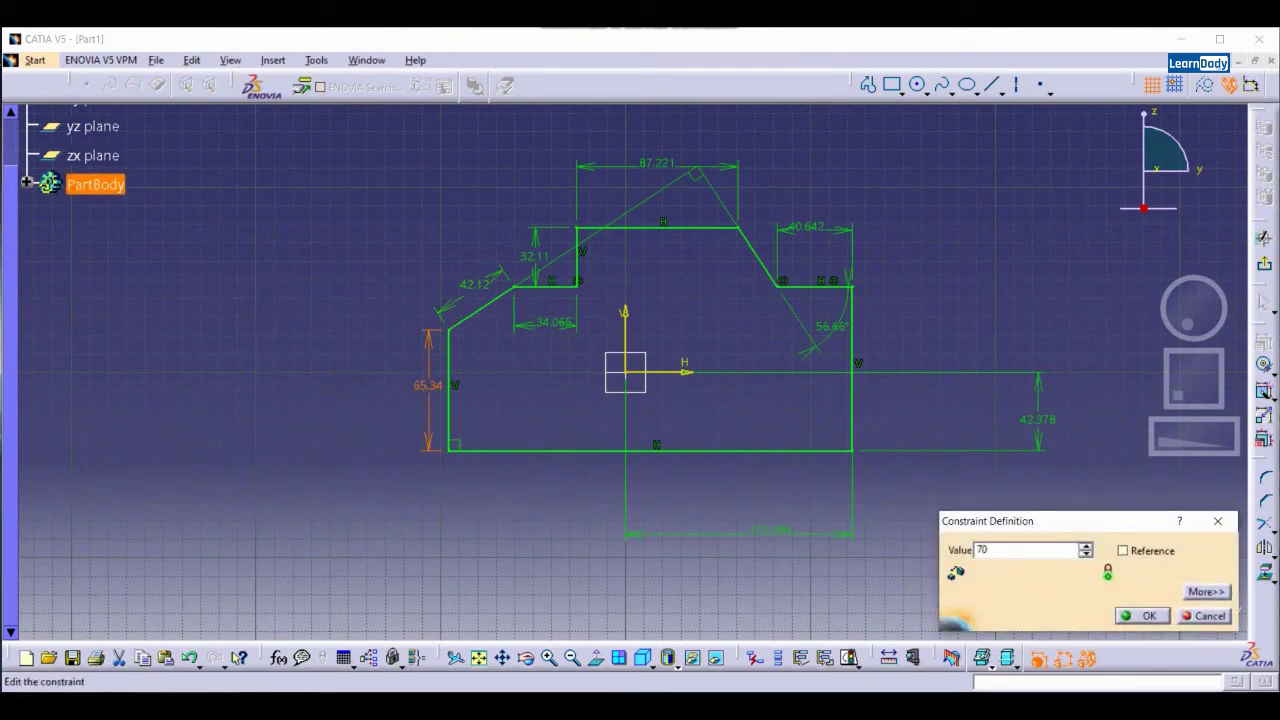
{"action": "key", "text": "Return"}
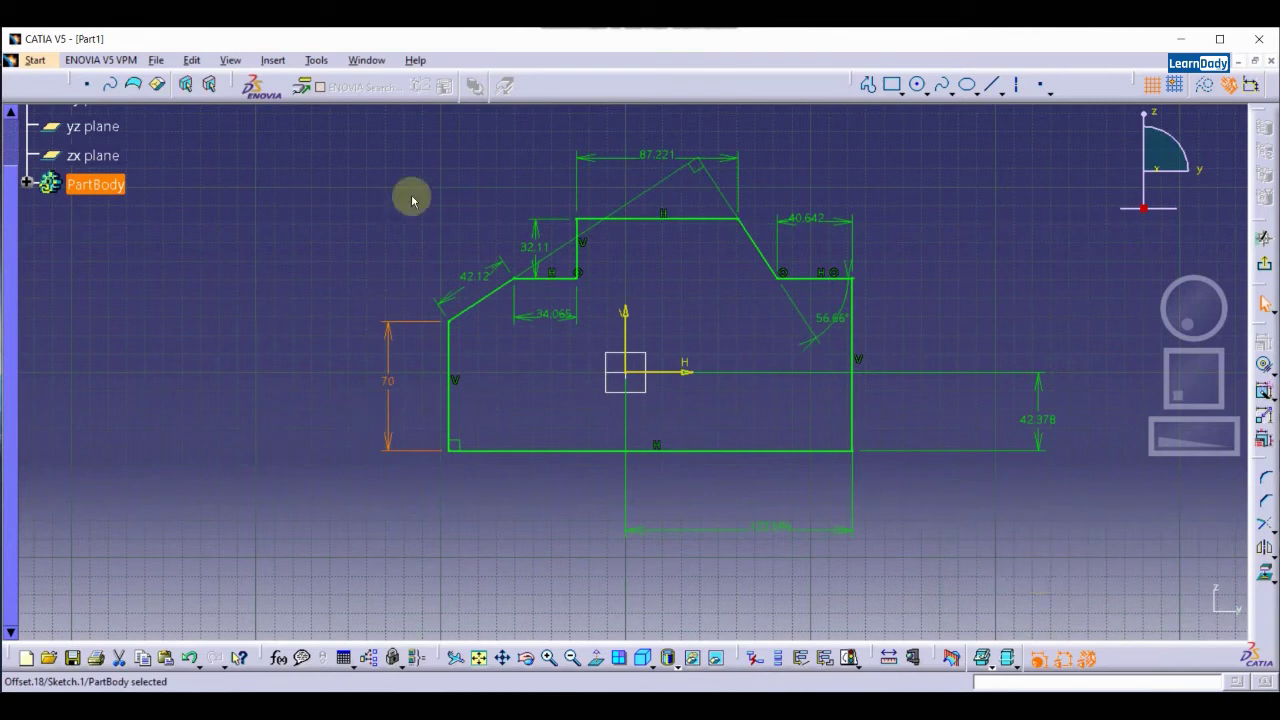
{"action": "double_click", "coordinate": [470, 278]}
{"action": "type", "text": "4"}
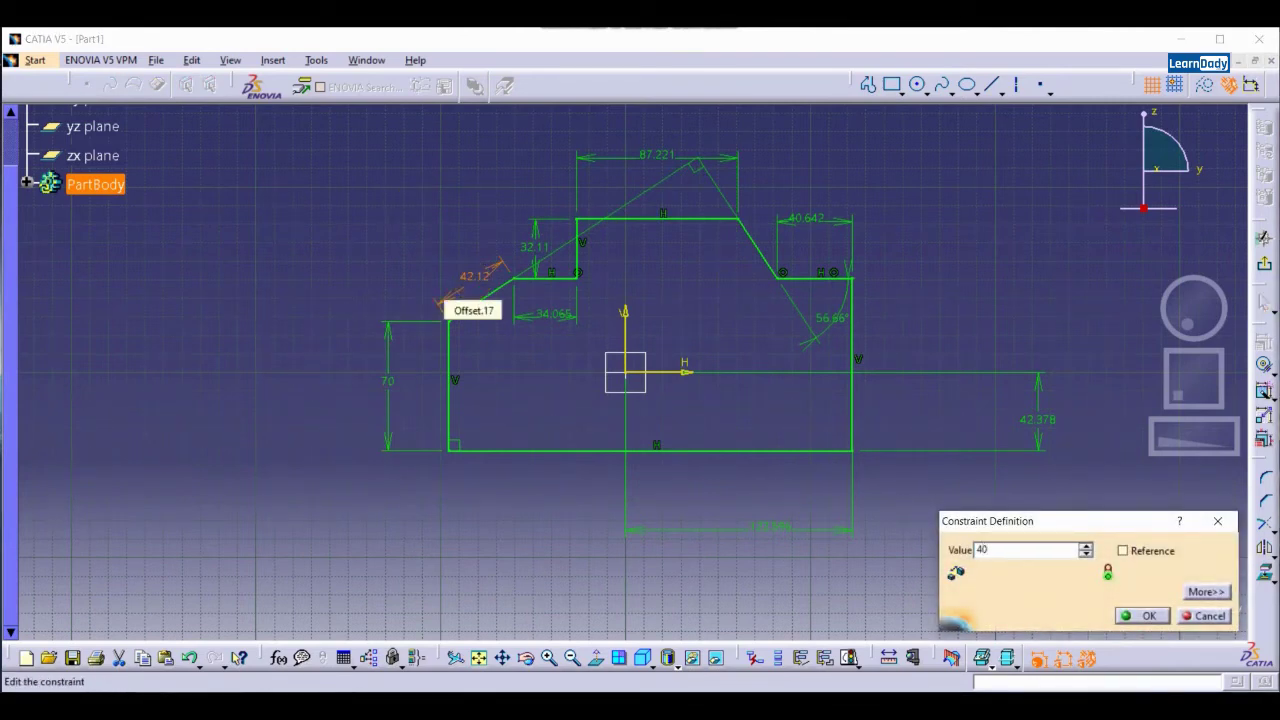
{"action": "type", "text": "0"}
{"action": "key", "text": "Return"}
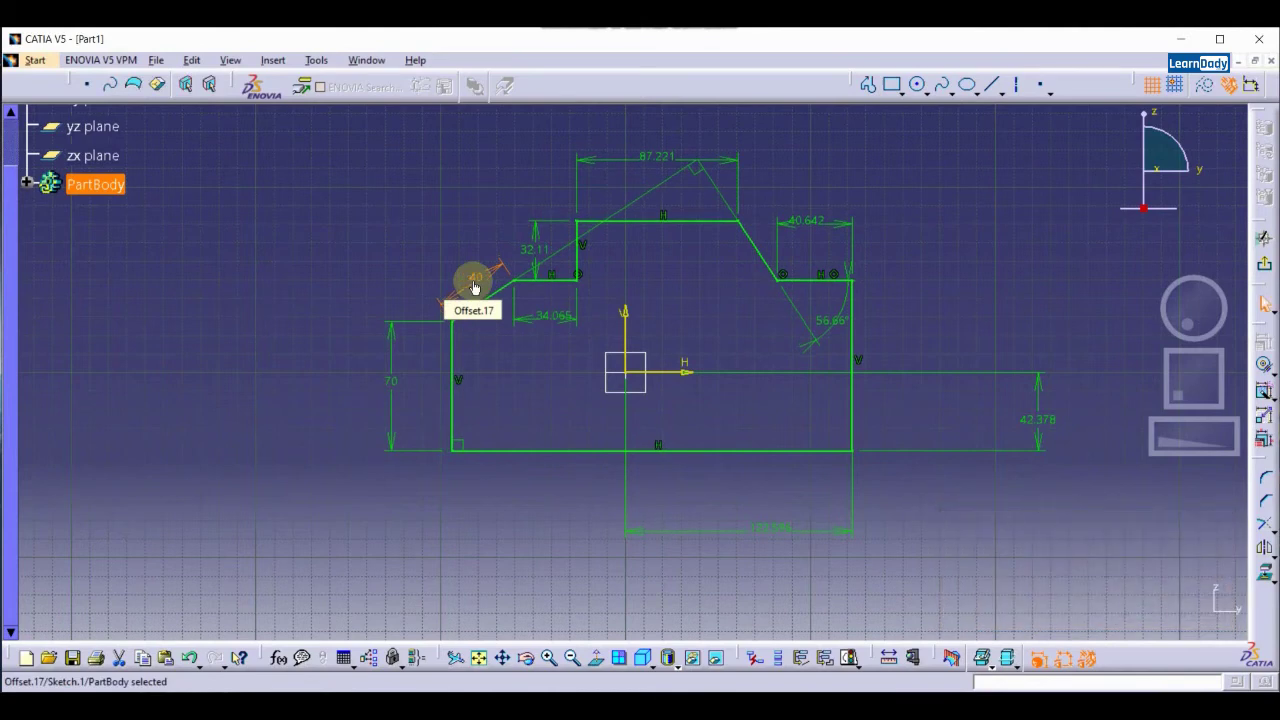
Set the step height and width to 35 each and the top width to 90
{"action": "double_click", "coordinate": [533, 249]}
{"action": "type", "text": "3"}
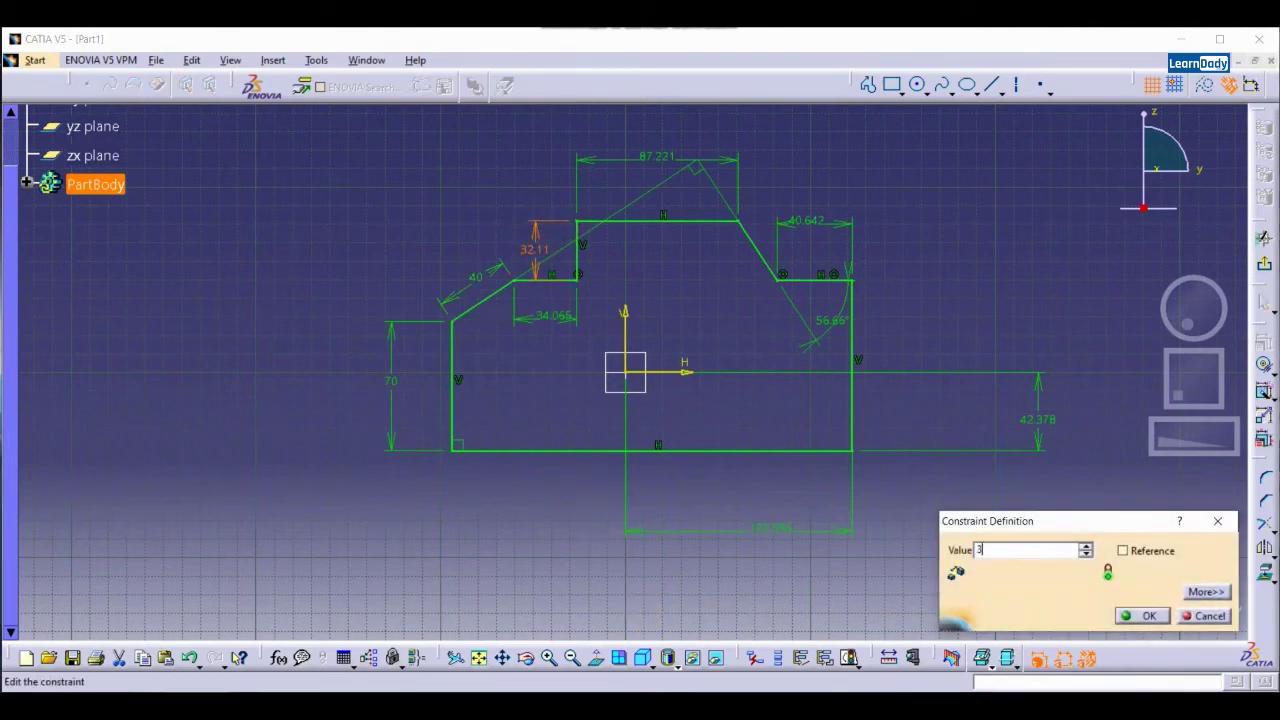
{"action": "type", "text": "5"}
{"action": "key", "text": "Return"}
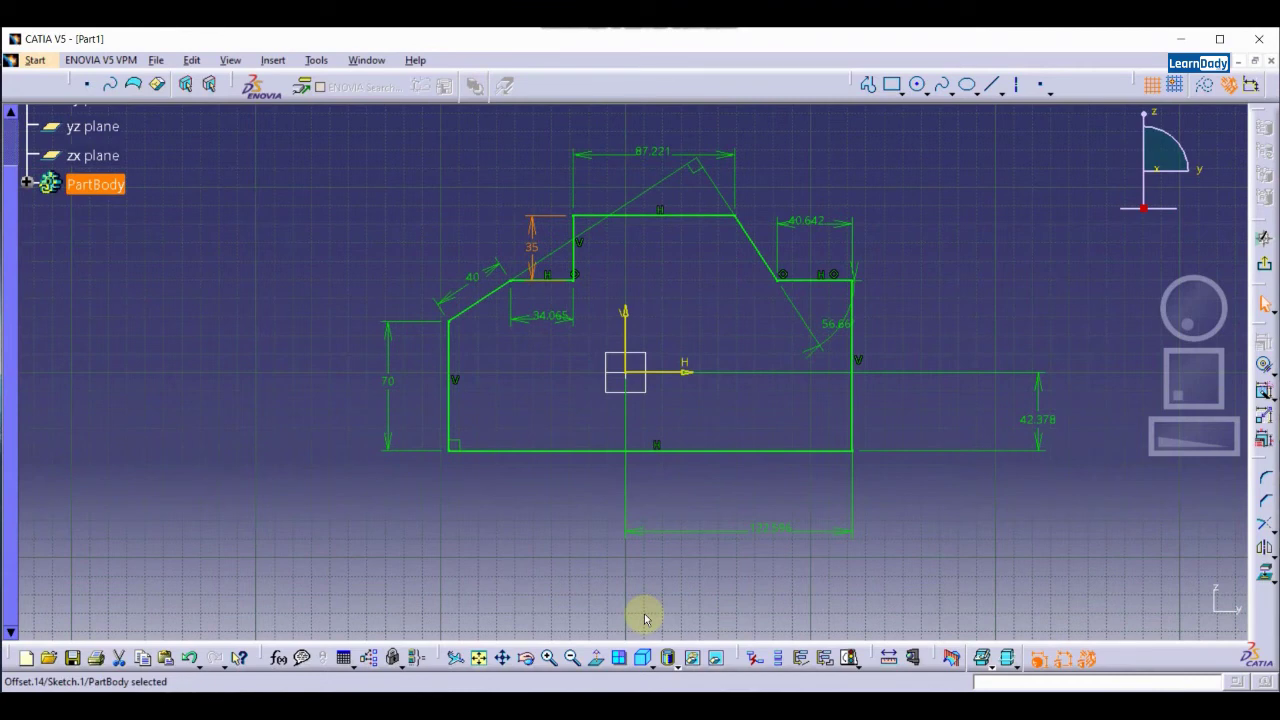
{"action": "double_click", "coordinate": [520, 317]}
{"action": "type", "text": "3"}
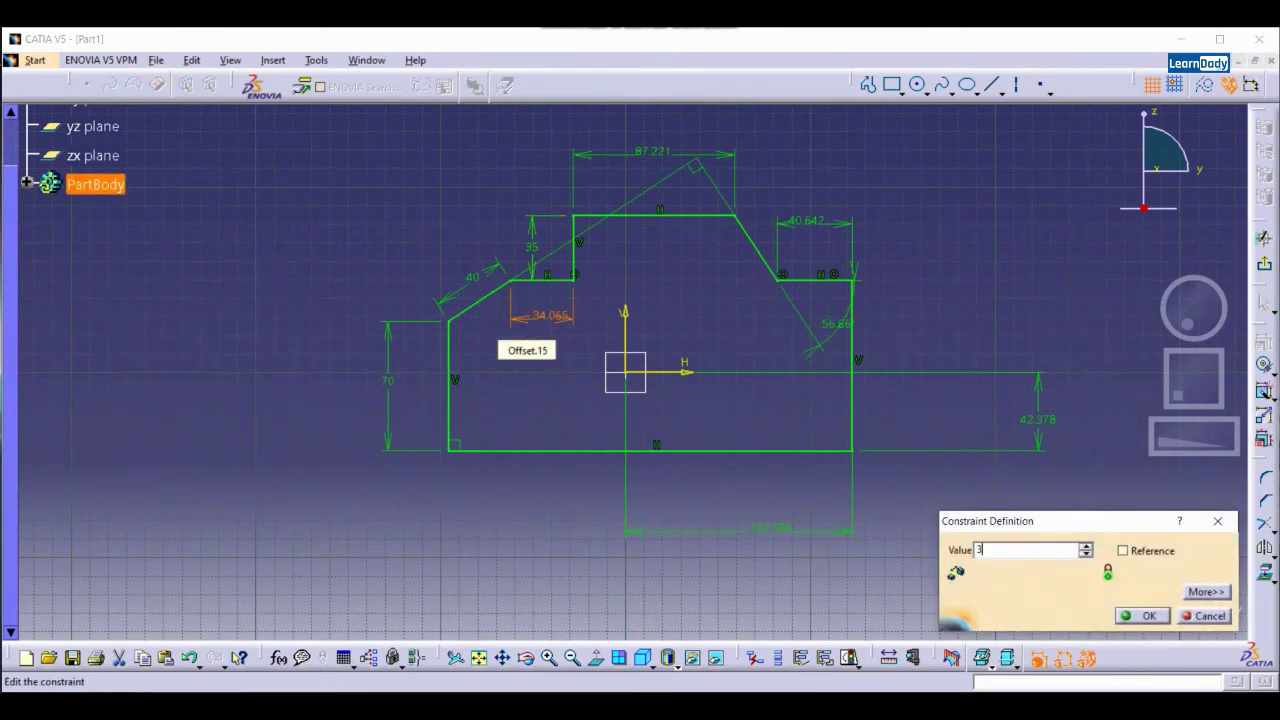
{"action": "type", "text": "5mm"}
{"action": "key", "text": "Return"}
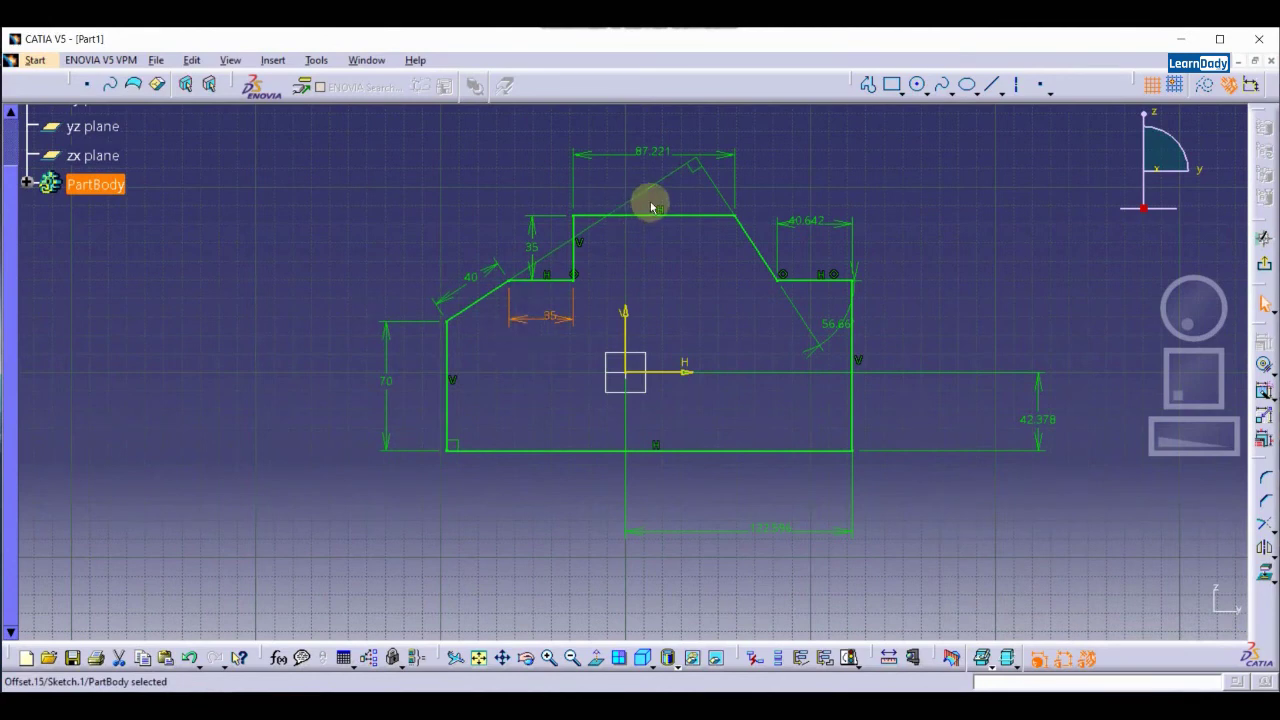
{"action": "double_click", "coordinate": [657, 152]}
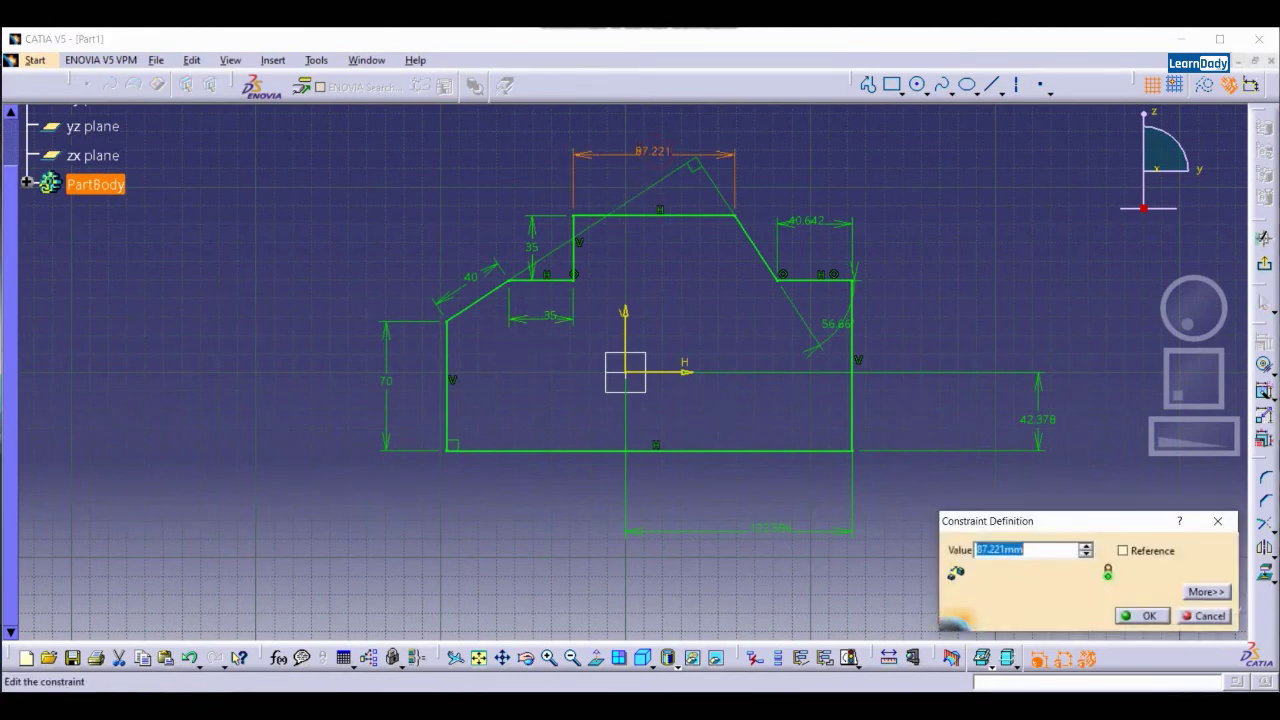
{"action": "key", "text": "Return"}
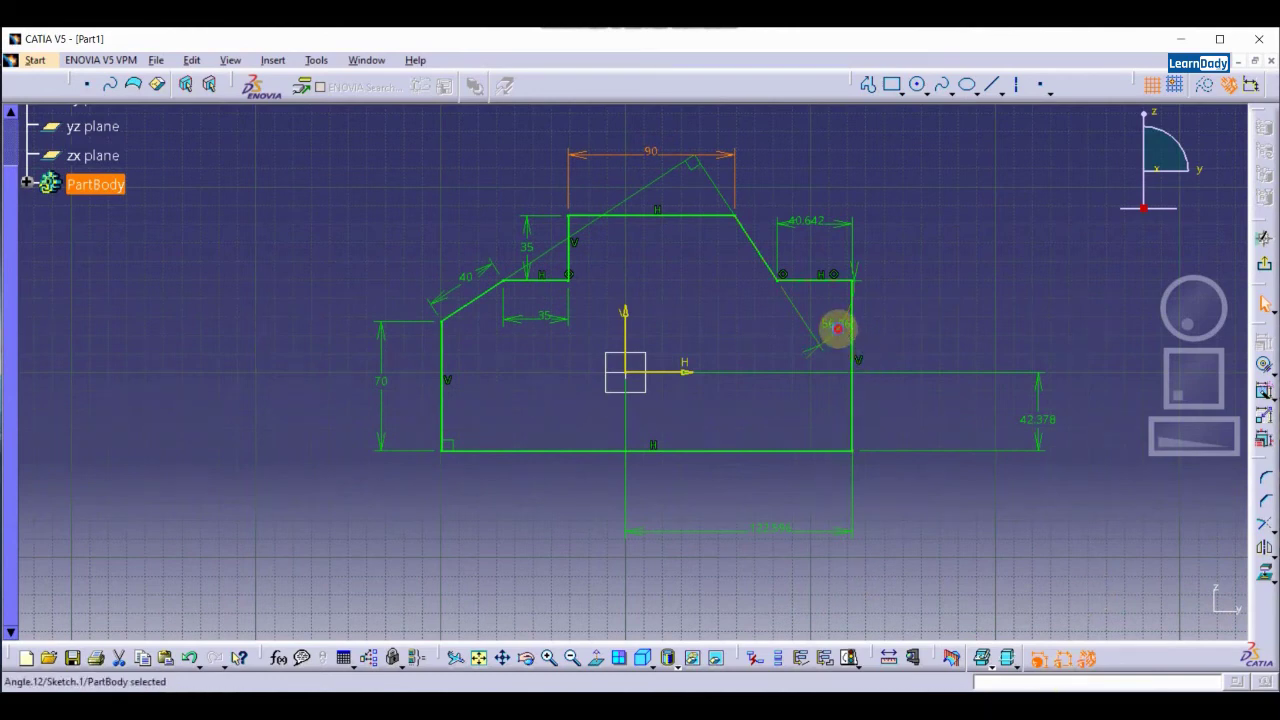
Set the right slant angle to 60° and the upper-right width to 40
{"action": "double_click", "coordinate": [838, 328]}
{"action": "type", "text": "60"}
{"action": "key", "text": "Return"}
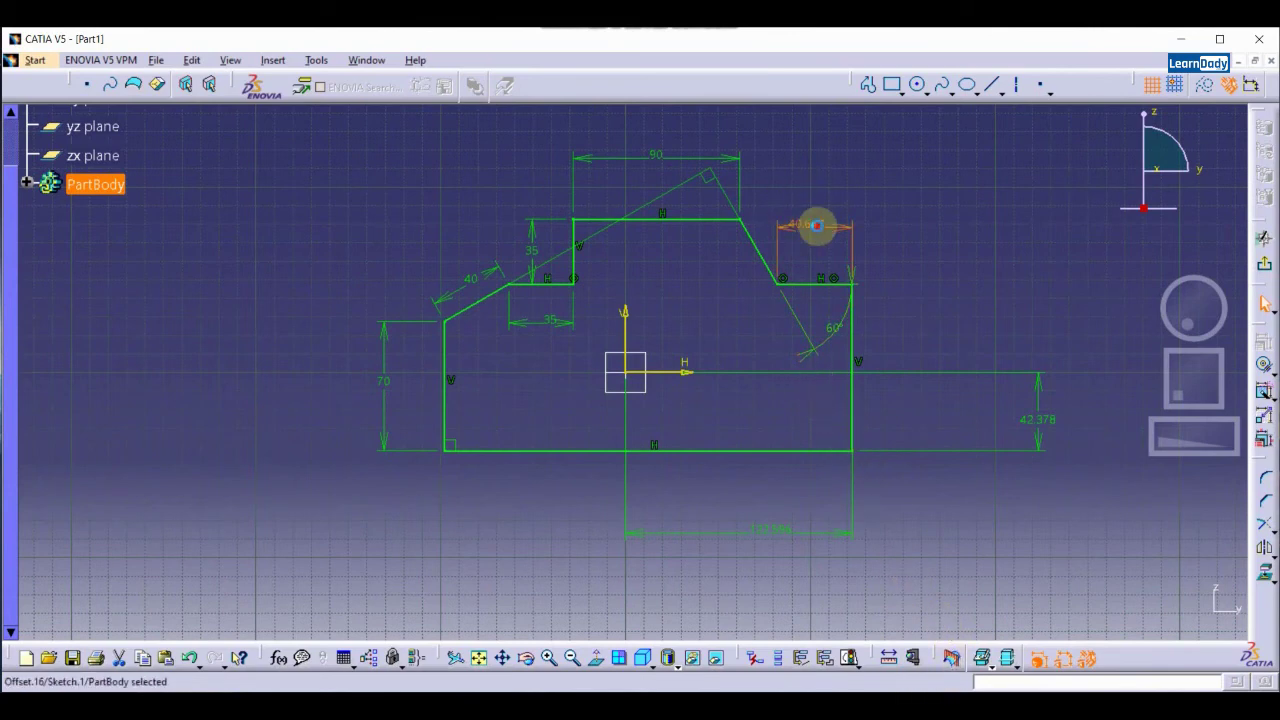
{"action": "double_click", "coordinate": [816, 225]}
{"action": "type", "text": "40"}
{"action": "key", "text": "Return"}
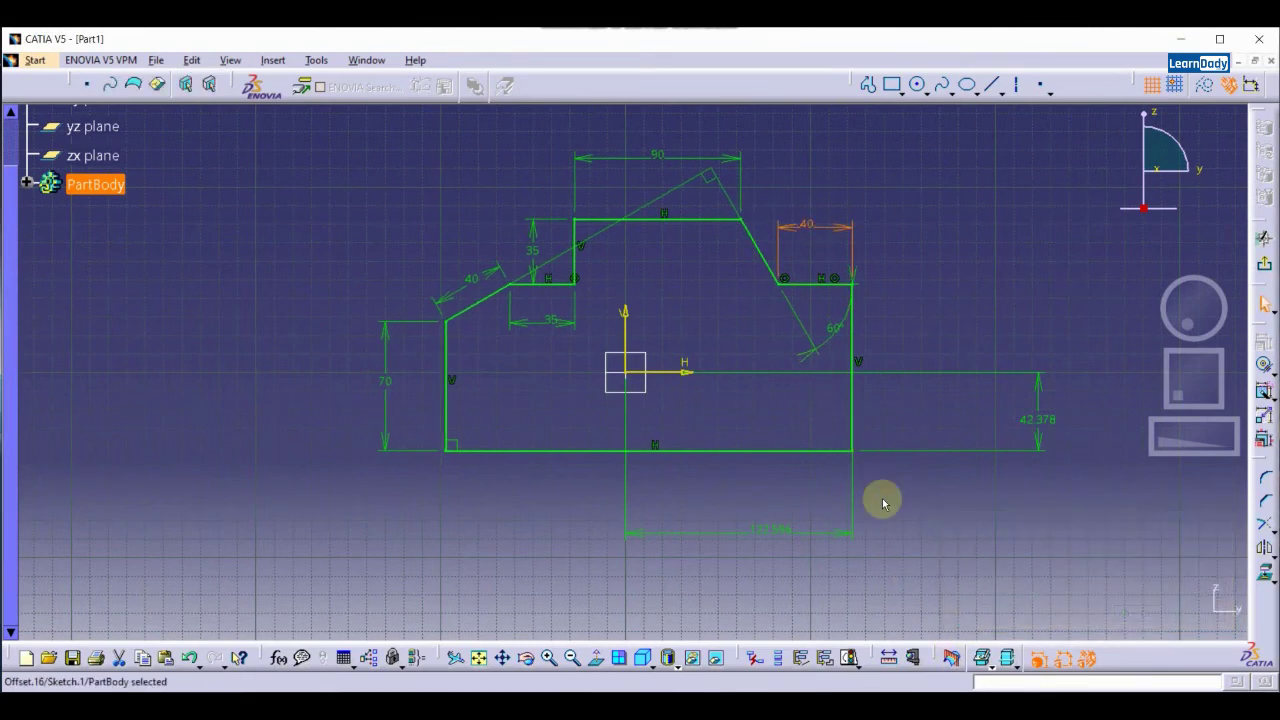
Move the 42.378 dimension closer, set it to 50, and set the bottom width to 120
{"action": "left_click", "coordinate": [1036, 422]}
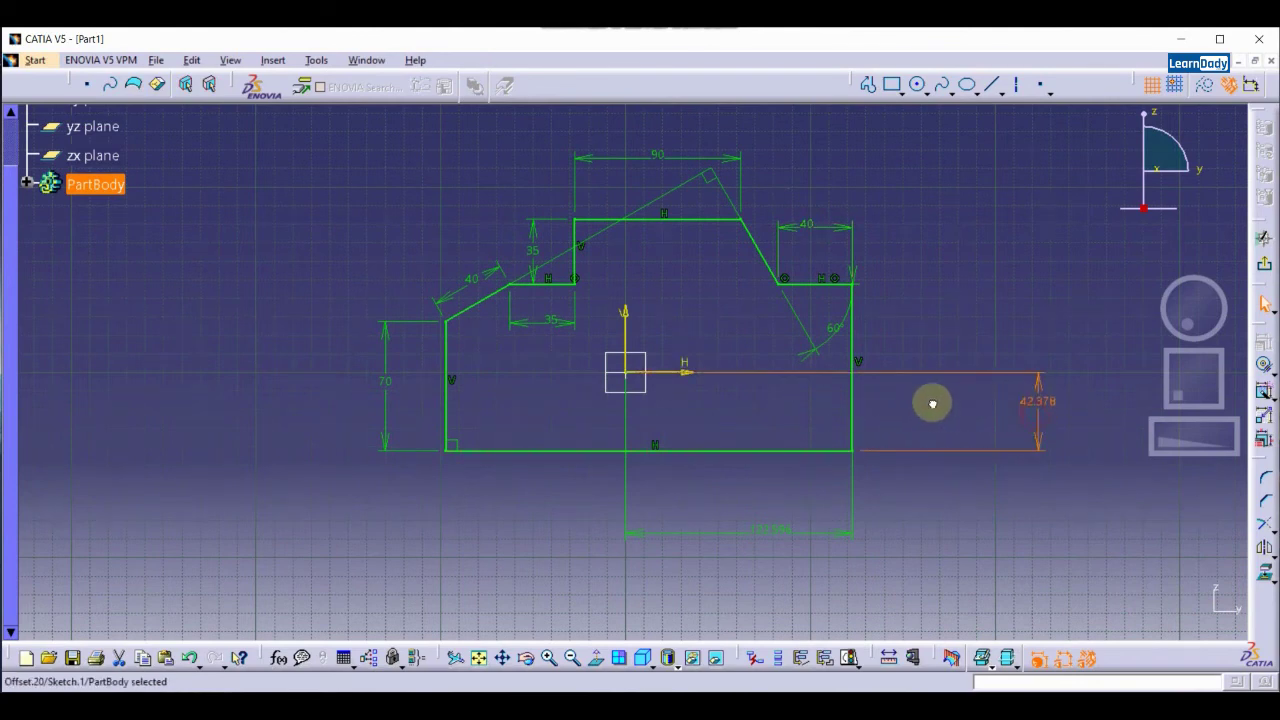
{"action": "left_click_drag", "start_coordinate": [1018, 456], "coordinate": [963, 409]}
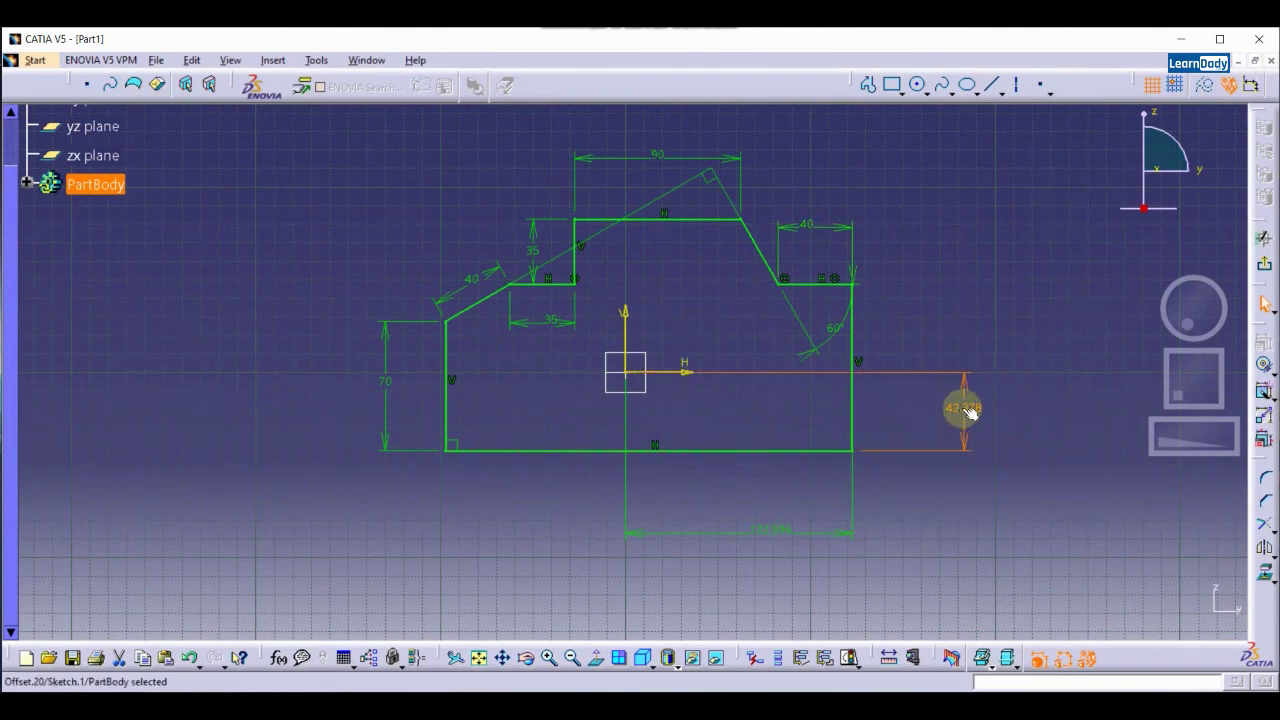
{"action": "double_click", "coordinate": [963, 406]}
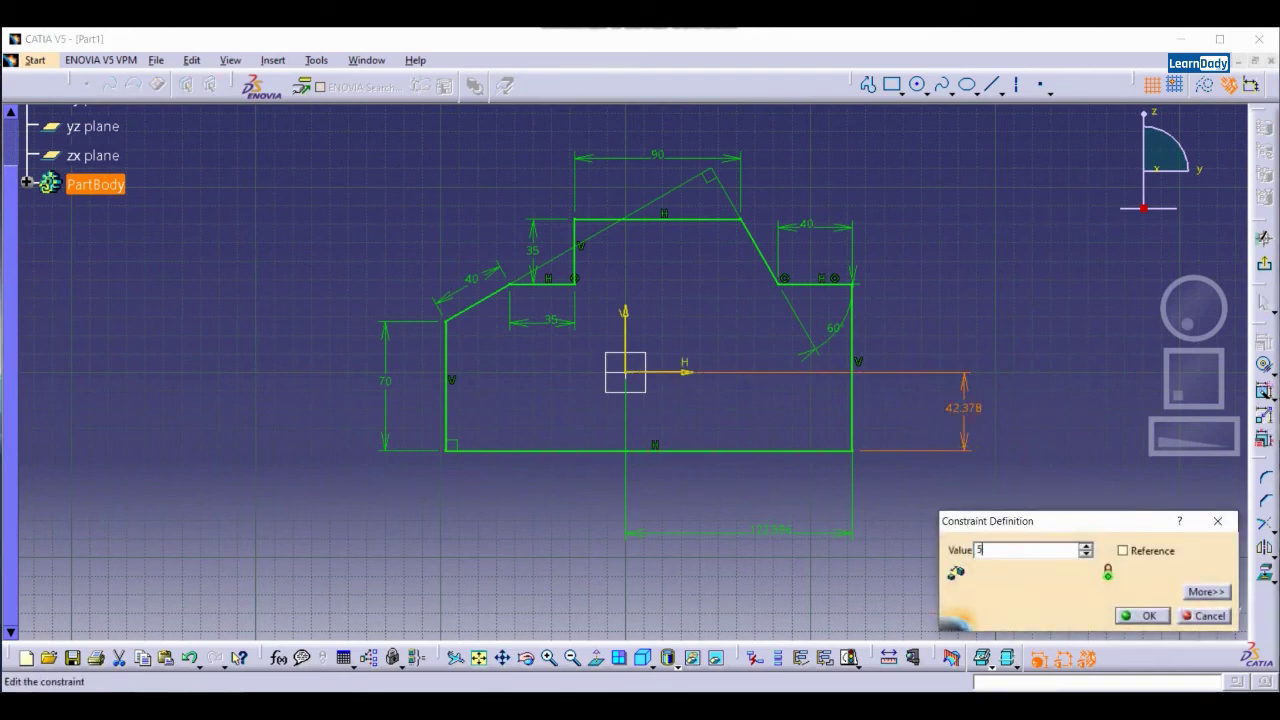
{"action": "key", "text": "Return"}
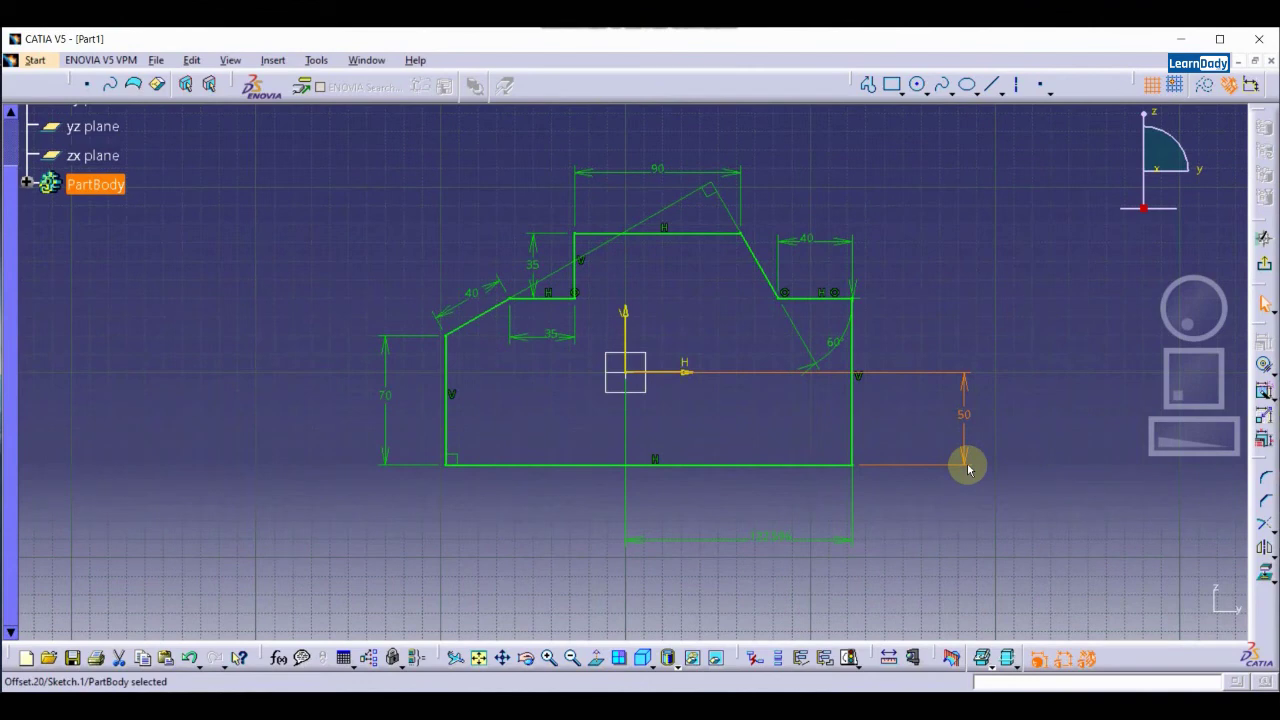
{"action": "double_click", "coordinate": [777, 536]}
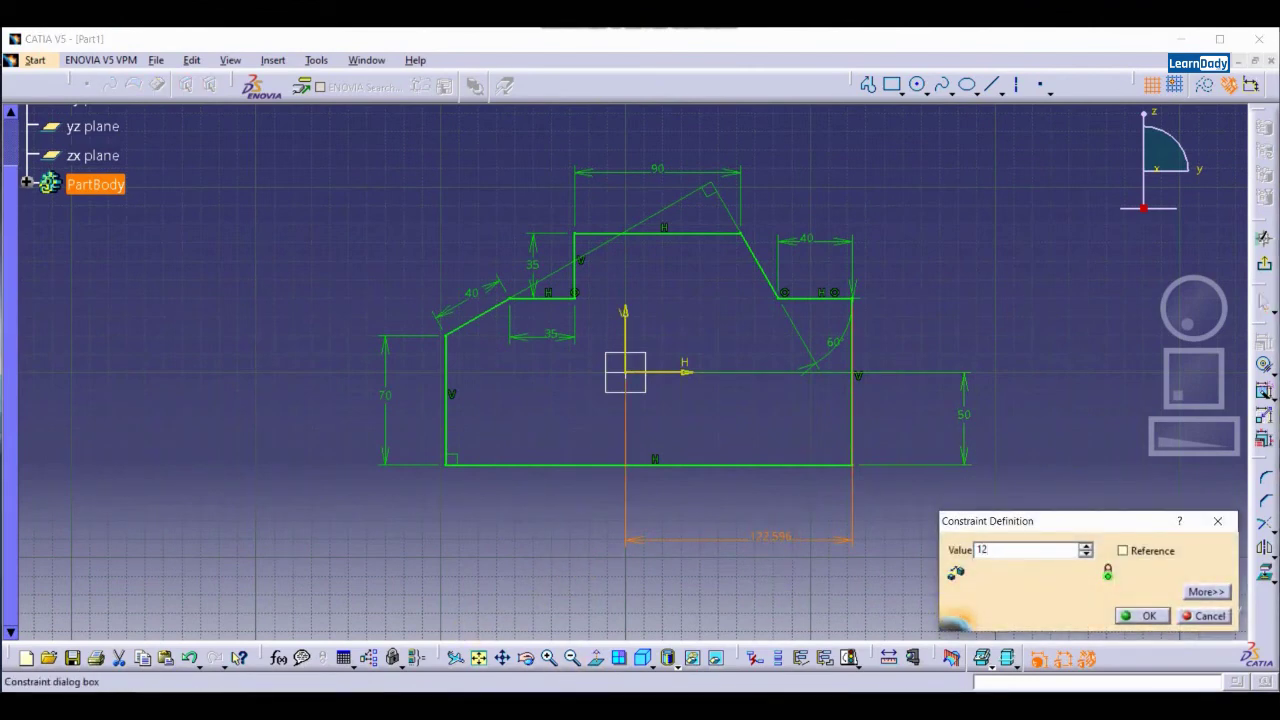
{"action": "key", "text": "Return"}
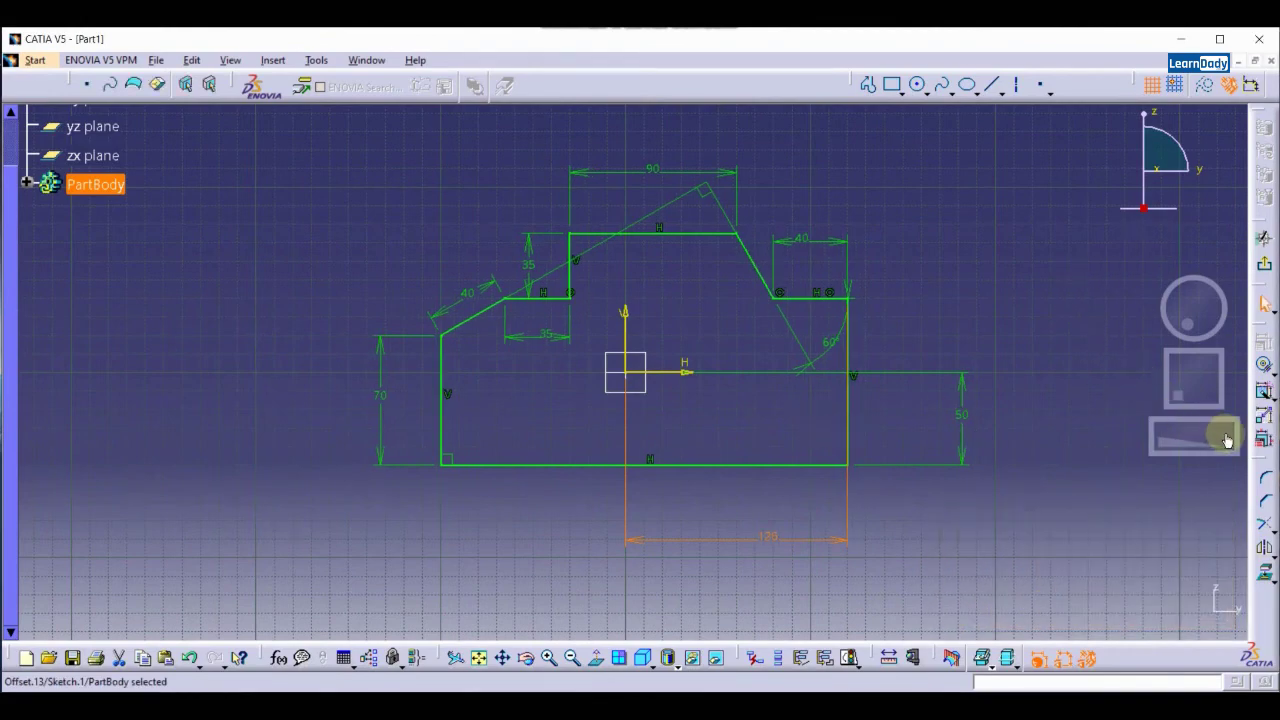
{"action": "mouse_move", "coordinate": [1222, 435]}
{"action": "left_mouse_down"}
{"action": "mouse_move", "coordinate": [1208, 438]}
{"action": "mouse_move", "coordinate": [1238, 421]}
{"action": "left_mouse_up"}
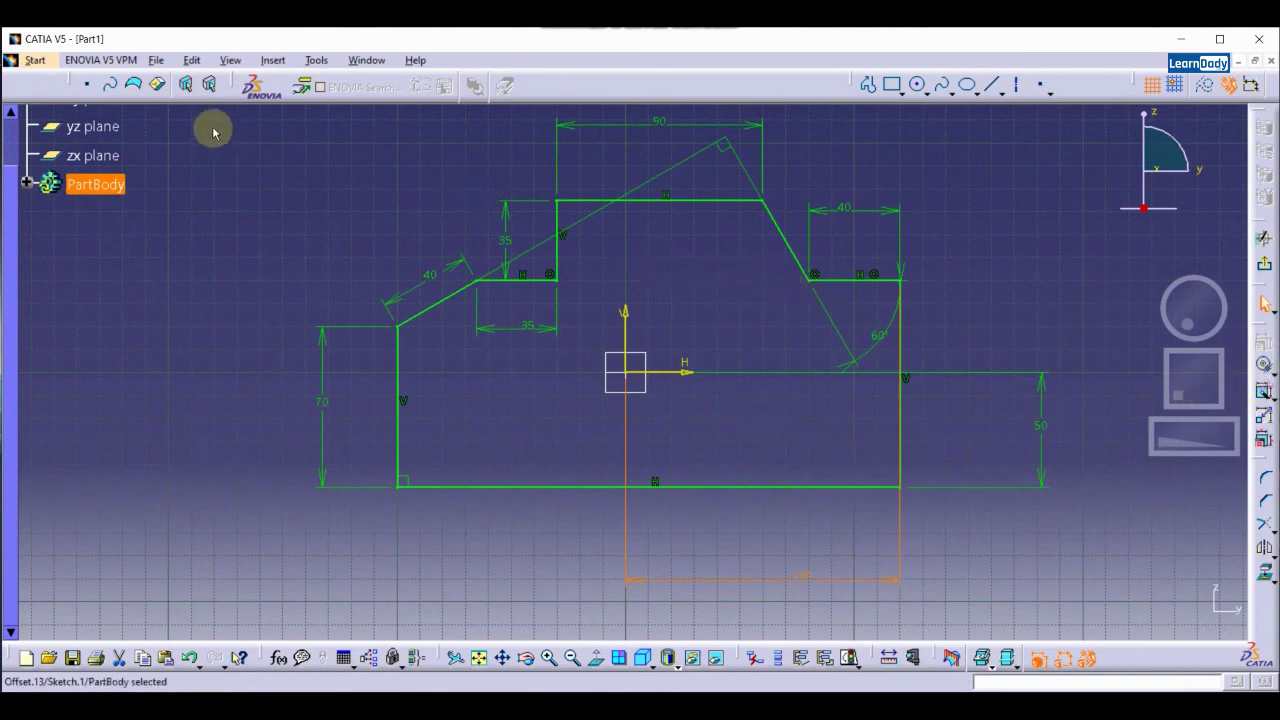
{"action": "left_click", "coordinate": [274, 62]}
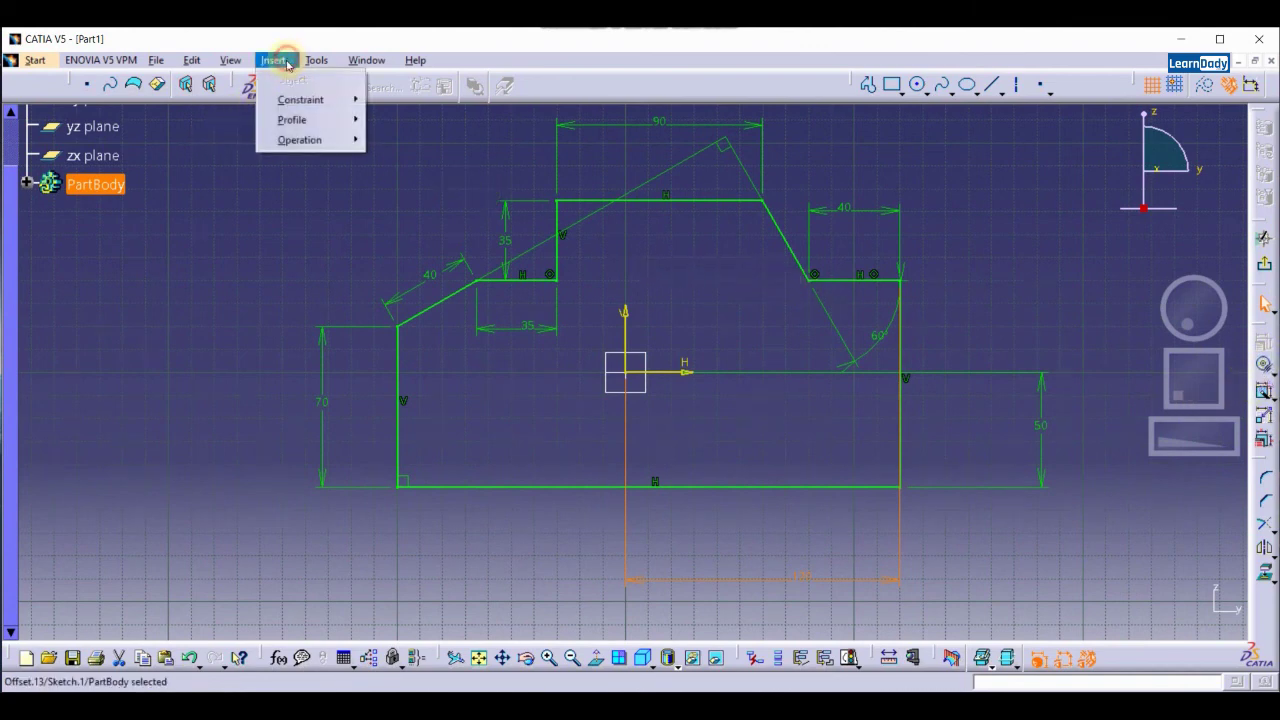
{"action": "mouse_move", "coordinate": [308, 108]}
{"action": "mouse_move", "coordinate": [448, 119]}
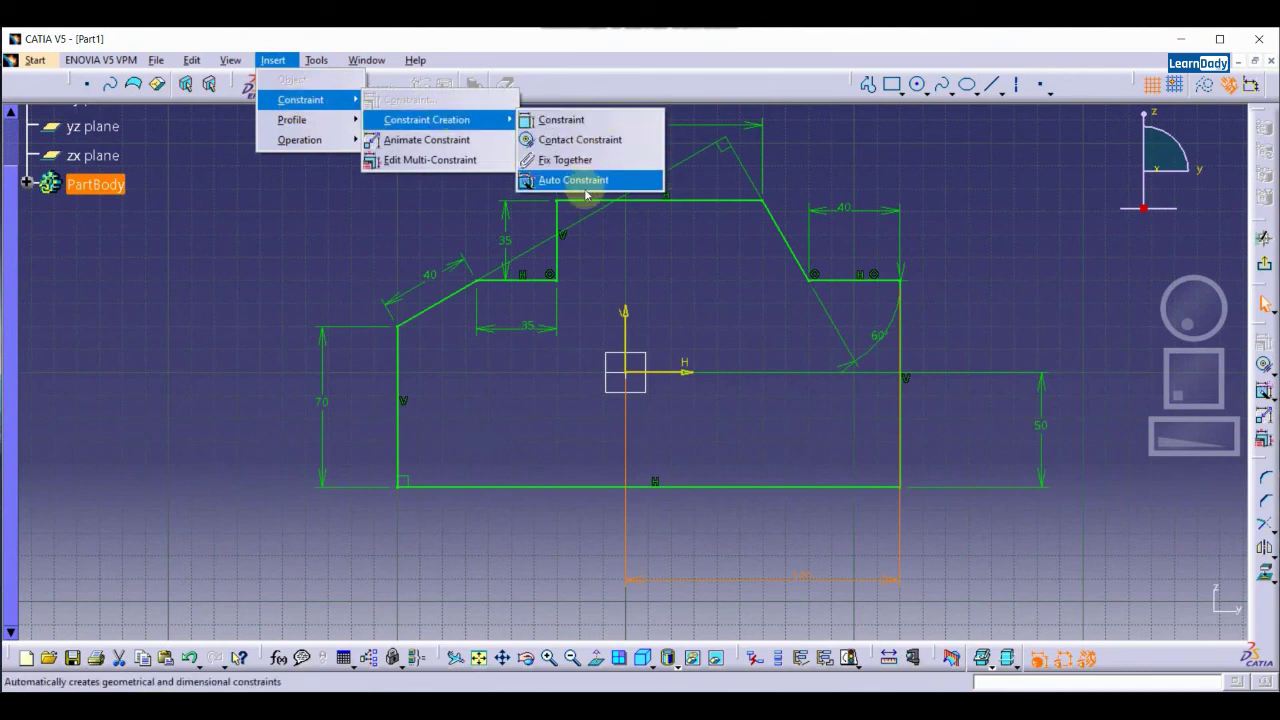
{"action": "left_click", "coordinate": [693, 268]}
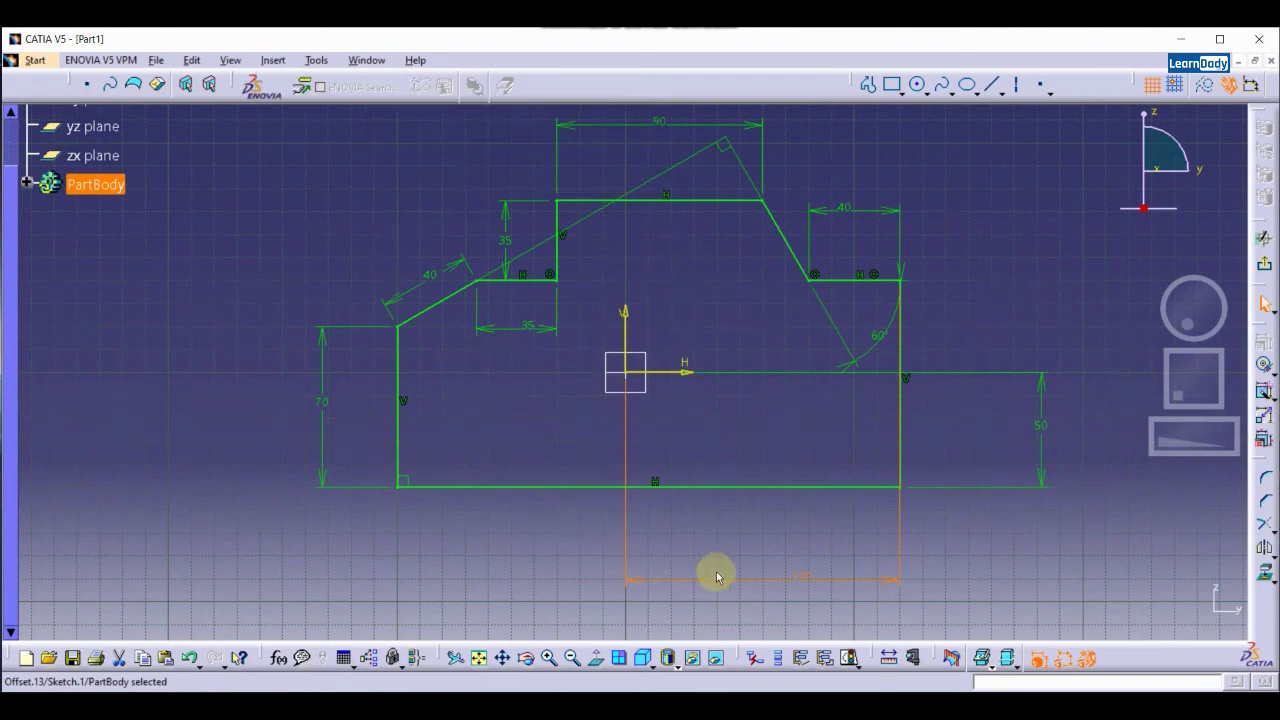
{"action": "left_click", "coordinate": [806, 555]}
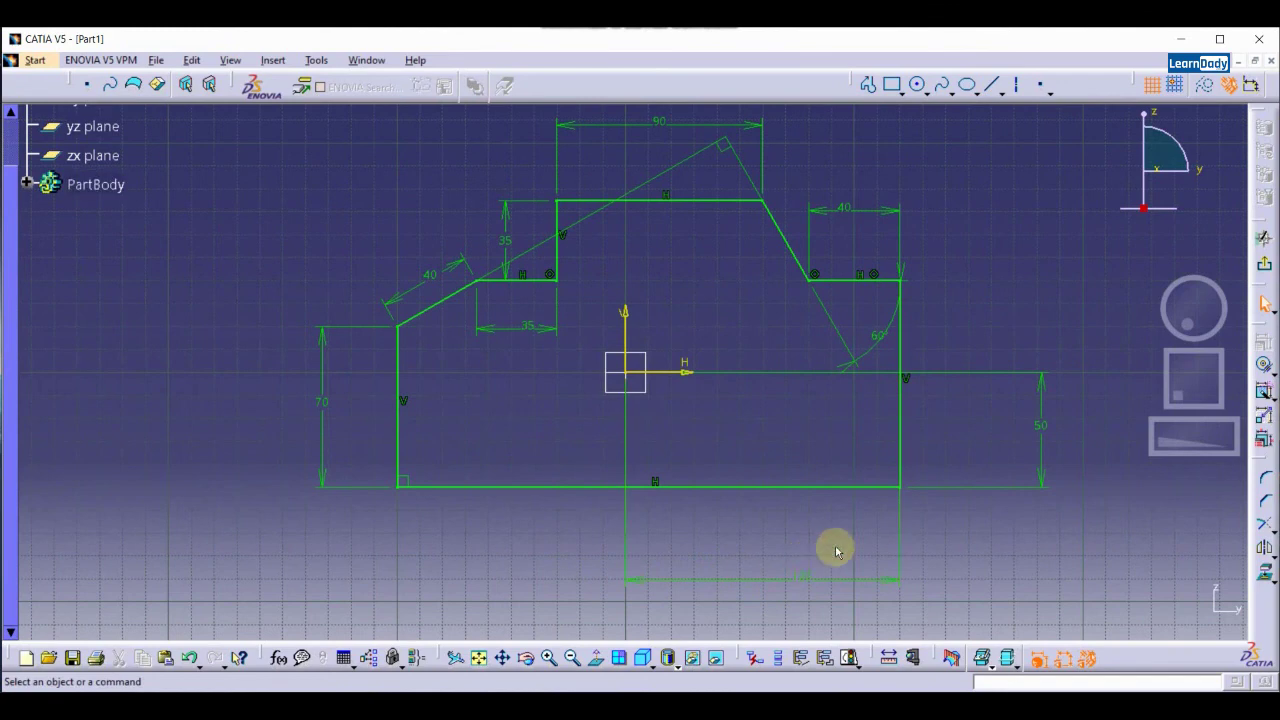
{"action": "left_click", "coordinate": [806, 578]}
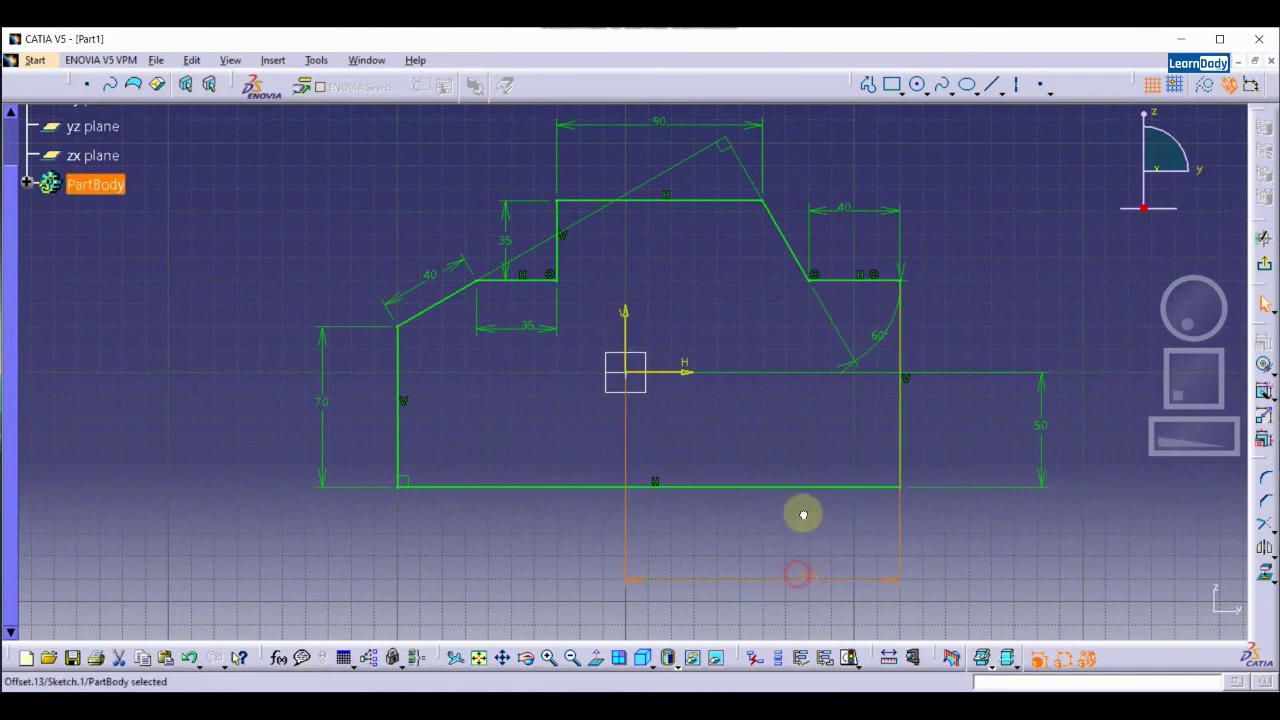